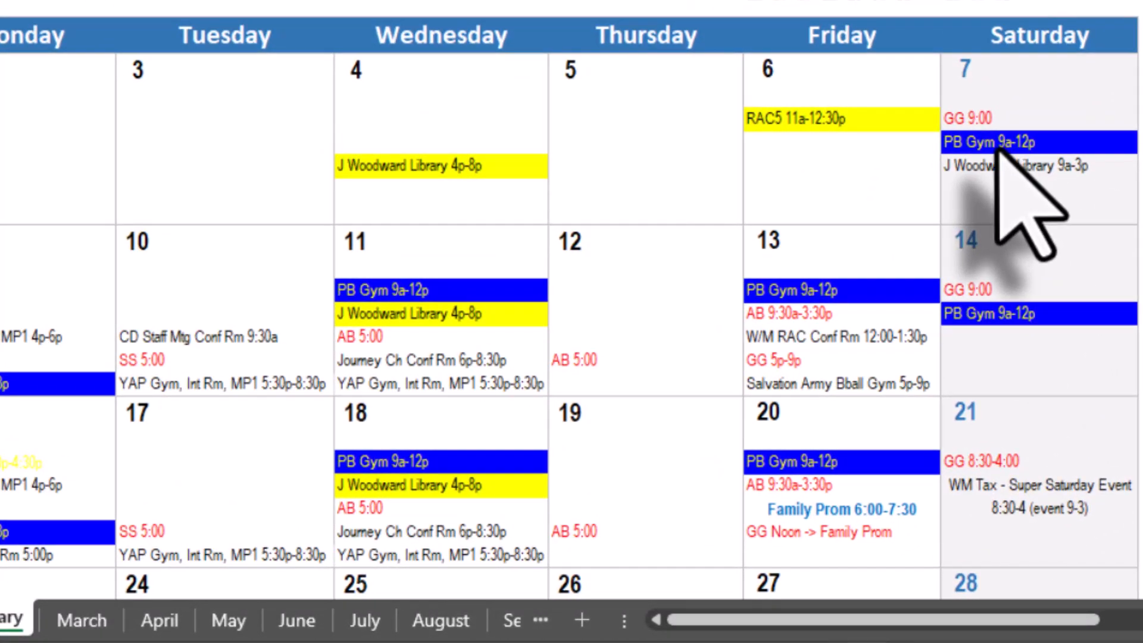
Compare the PB Gym entries on the February calendar in the PB conditional_done and PB conditional_1 workbooks
{"action": "left_click", "coordinate": [994, 143]}
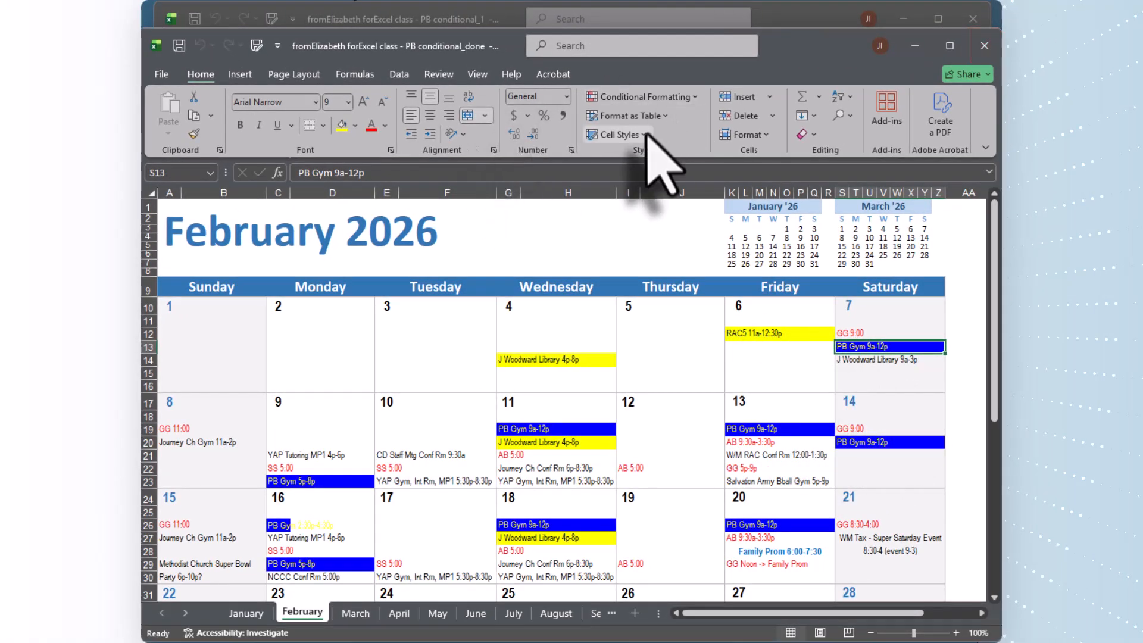
{"action": "left_click", "coordinate": [805, 21]}
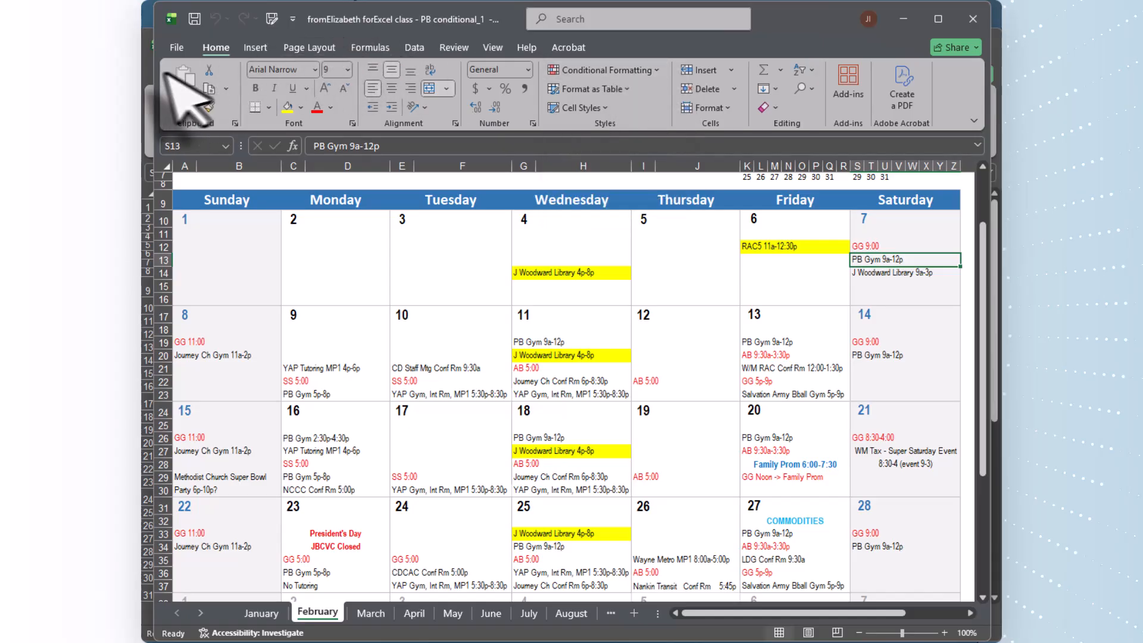
{"action": "left_click", "coordinate": [146, 61]}
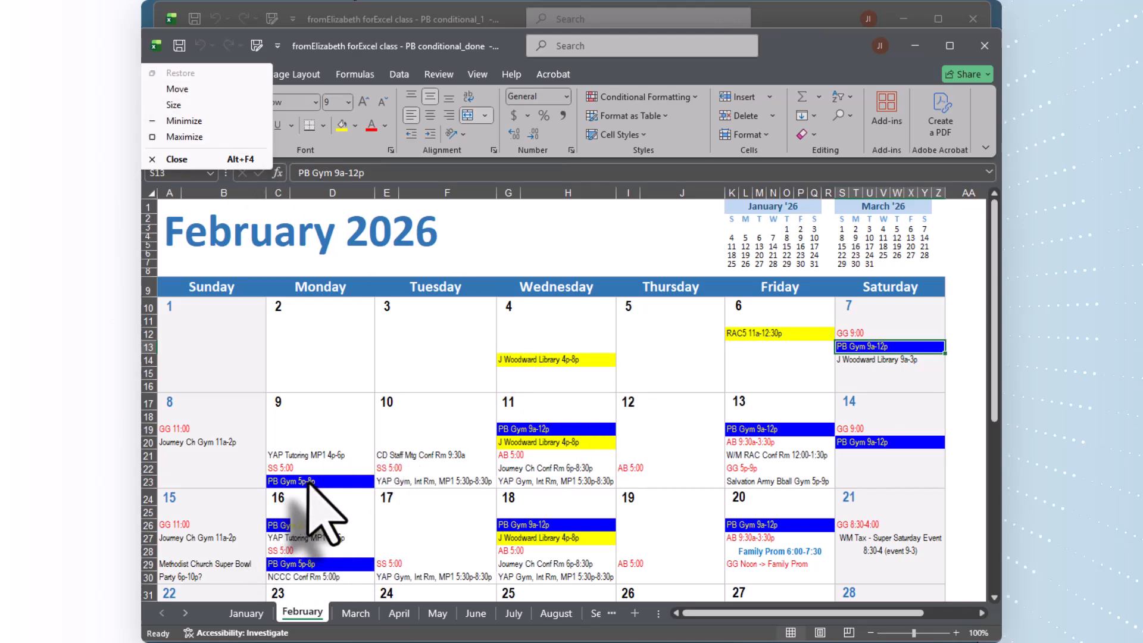
{"action": "left_click", "coordinate": [522, 428]}
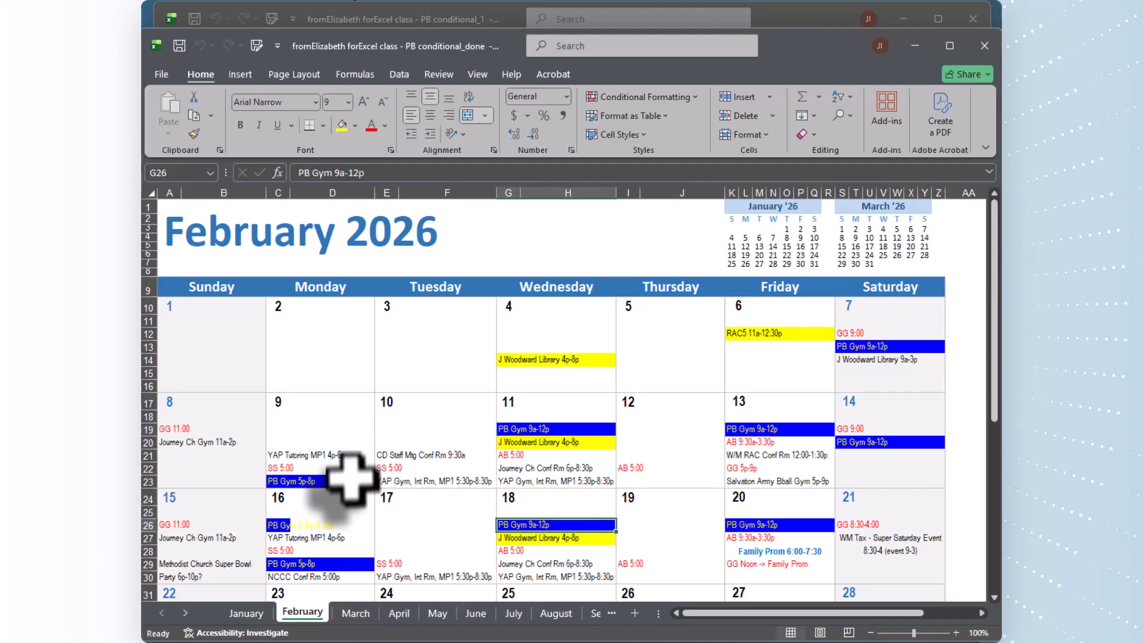
{"action": "scroll", "coordinate": [333, 515], "scroll_direction": "down", "scroll_amount": 4}
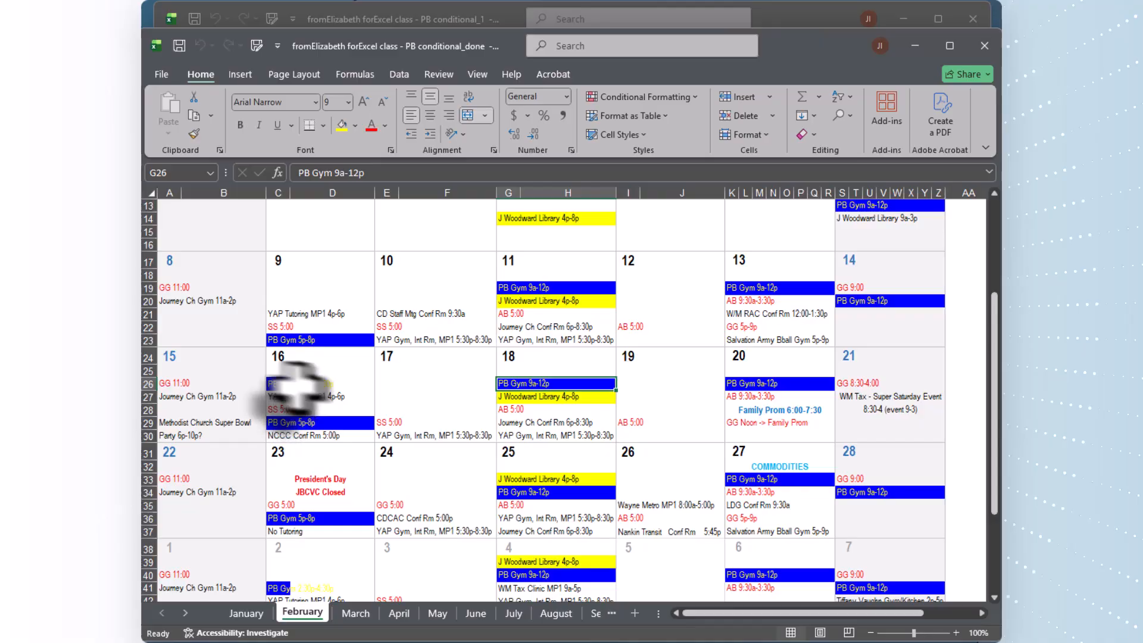
{"action": "scroll", "coordinate": [306, 510], "scroll_direction": "down", "scroll_amount": 2}
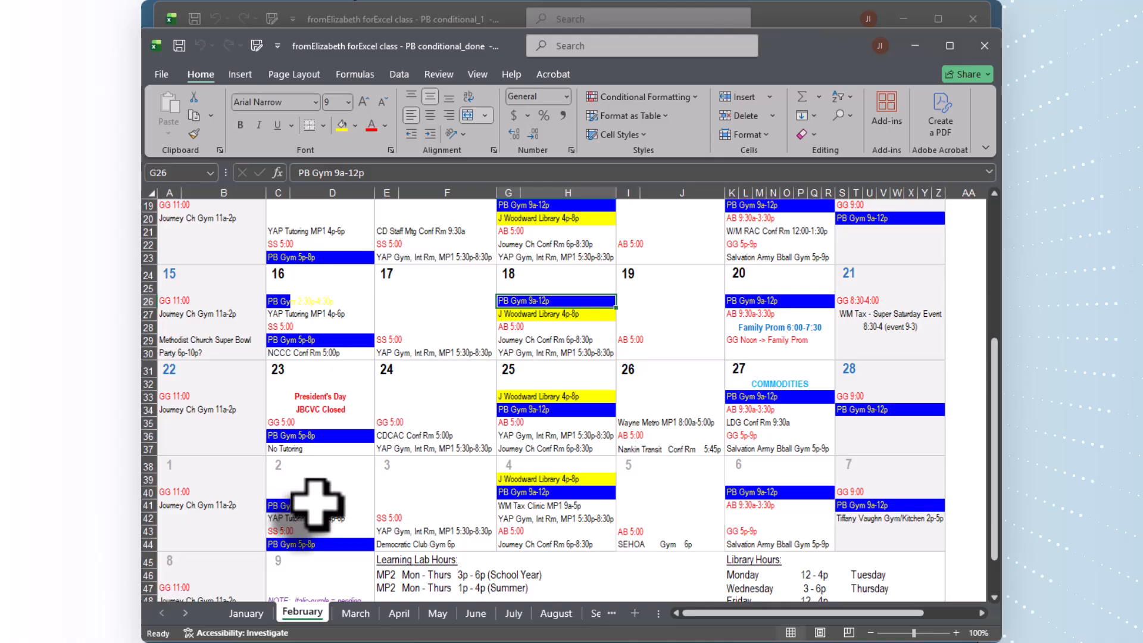
{"action": "scroll", "coordinate": [315, 503], "scroll_direction": "up", "scroll_amount": 1}
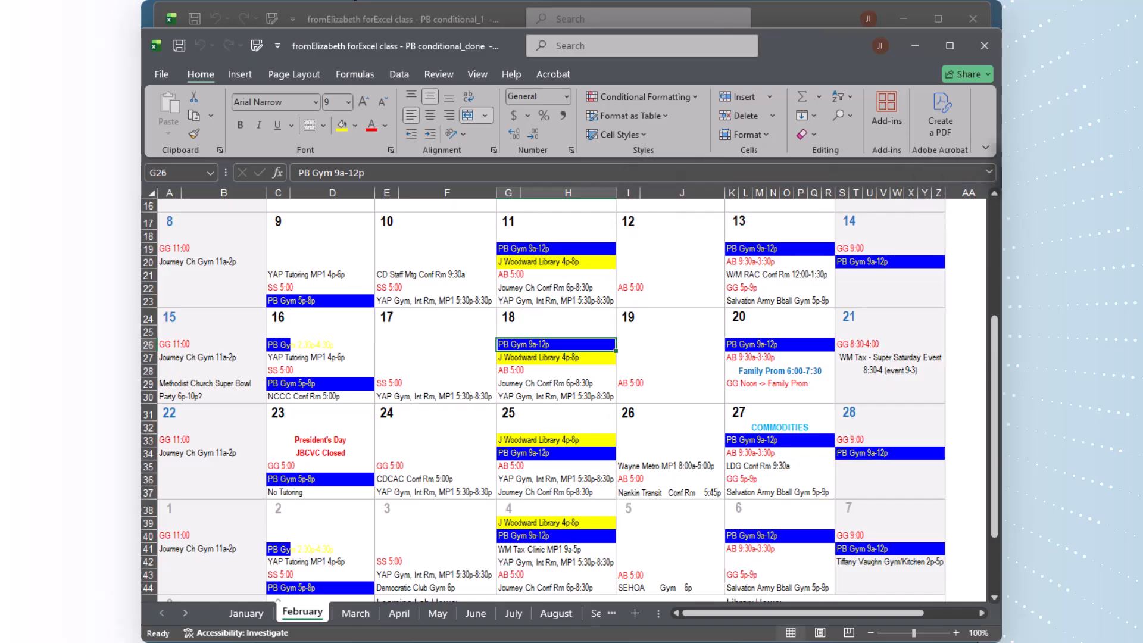
In the PB conditional_1 workbook, start a new conditional formatting rule on cell S13 for cells containing the specific text PB
{"action": "left_click", "coordinate": [824, 21]}
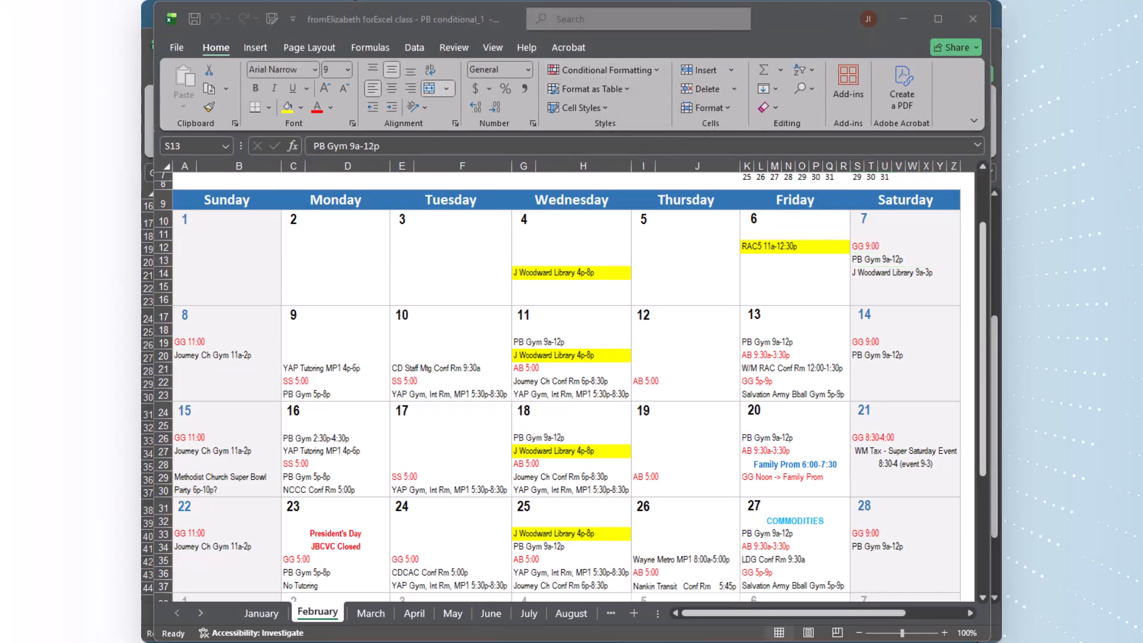
{"action": "left_click", "coordinate": [654, 71]}
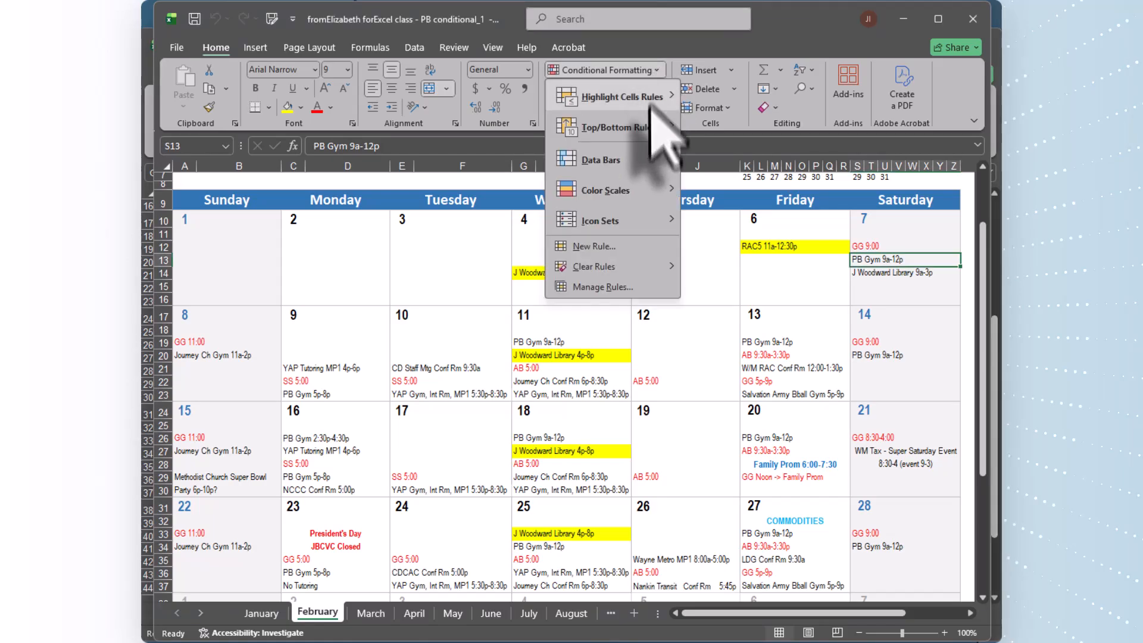
{"action": "left_click", "coordinate": [666, 74]}
{"action": "left_click", "coordinate": [651, 67]}
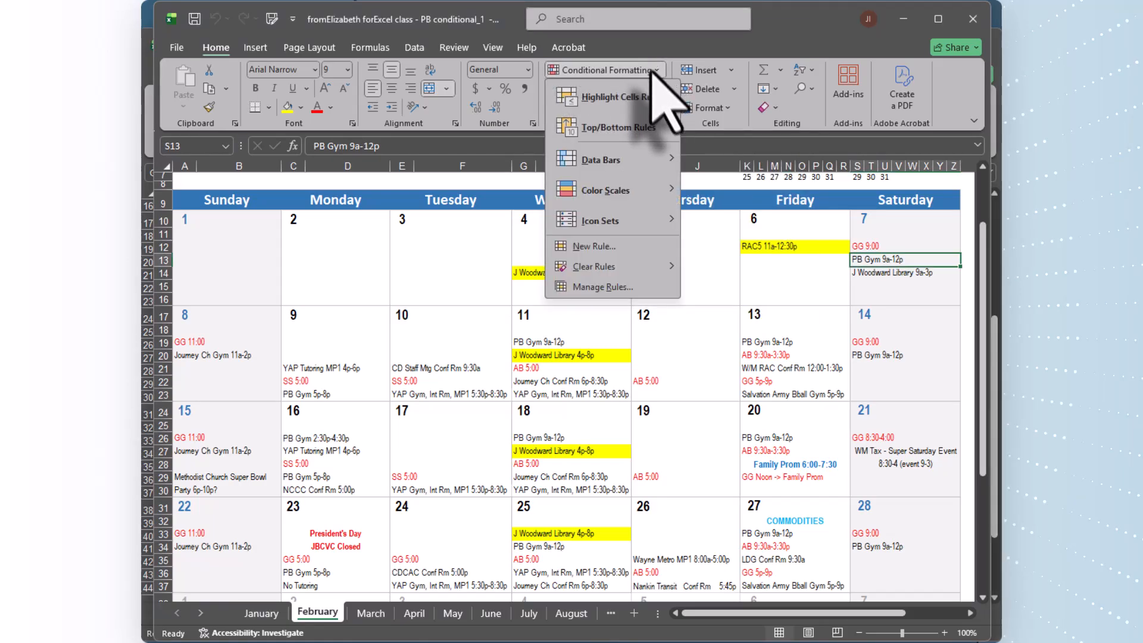
{"action": "left_click", "coordinate": [624, 246]}
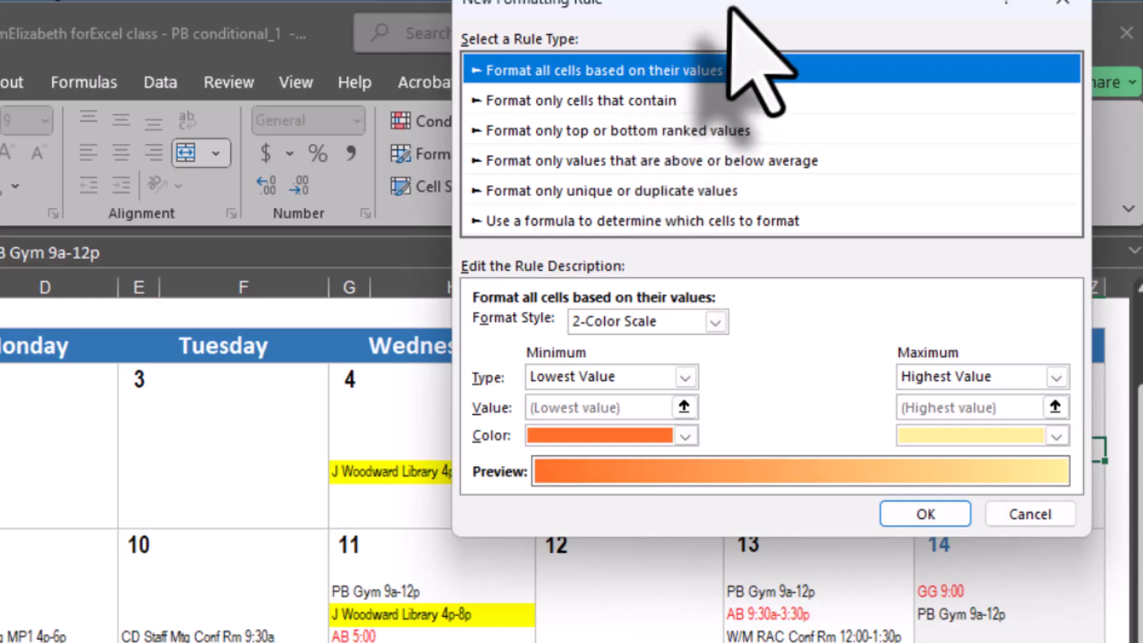
{"action": "left_click_drag", "start_coordinate": [732, 7], "coordinate": [733, 42]}
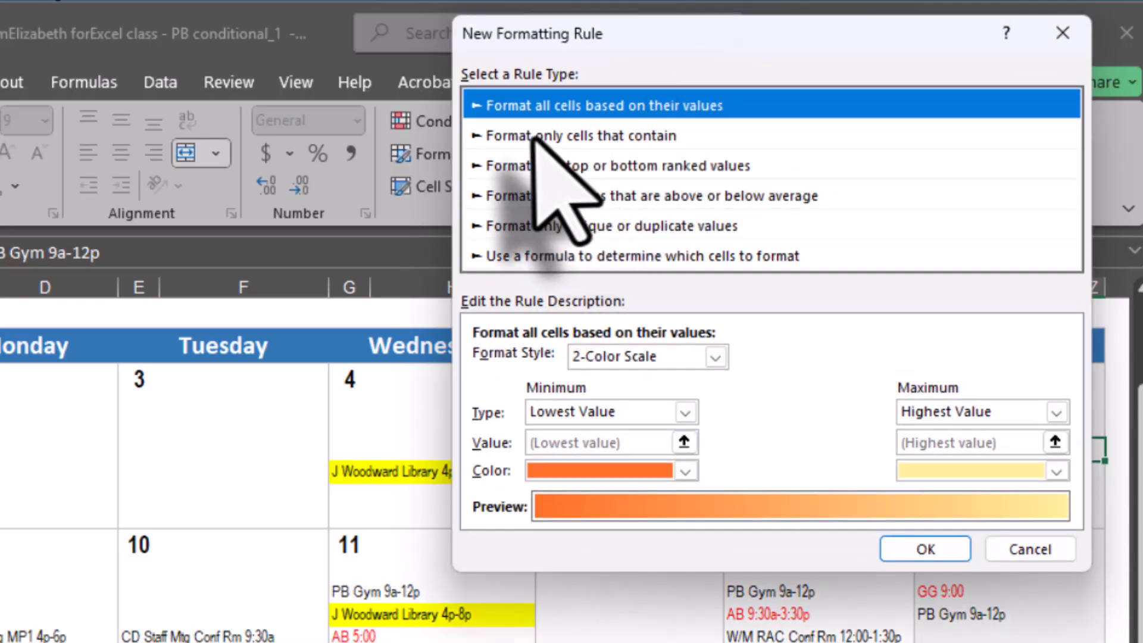
{"action": "left_click", "coordinate": [622, 137]}
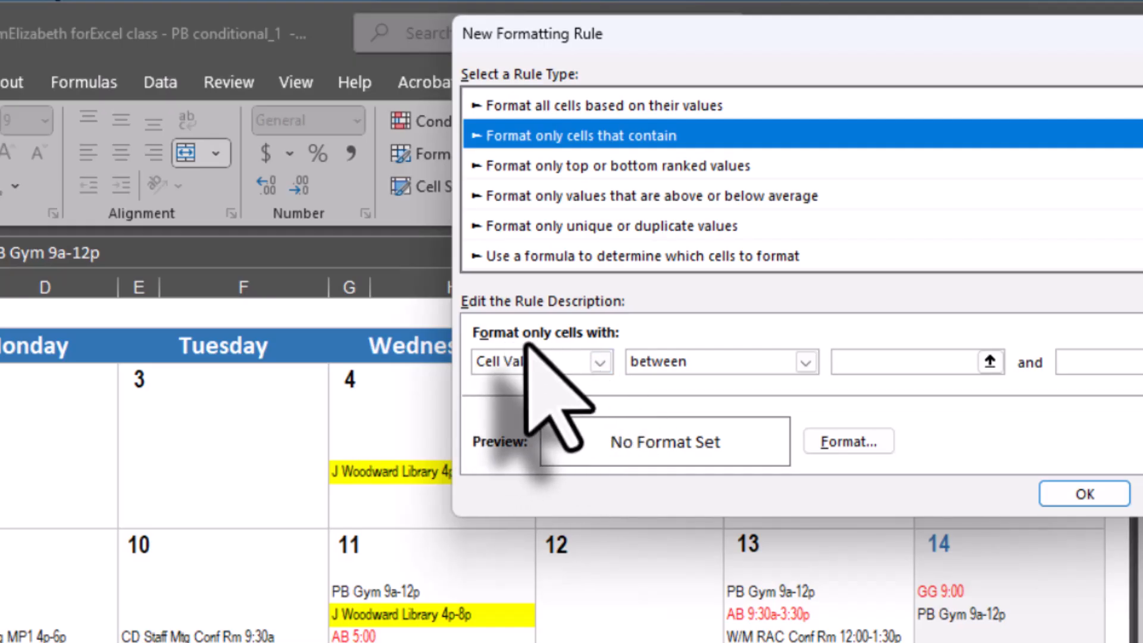
{"action": "left_click", "coordinate": [600, 362]}
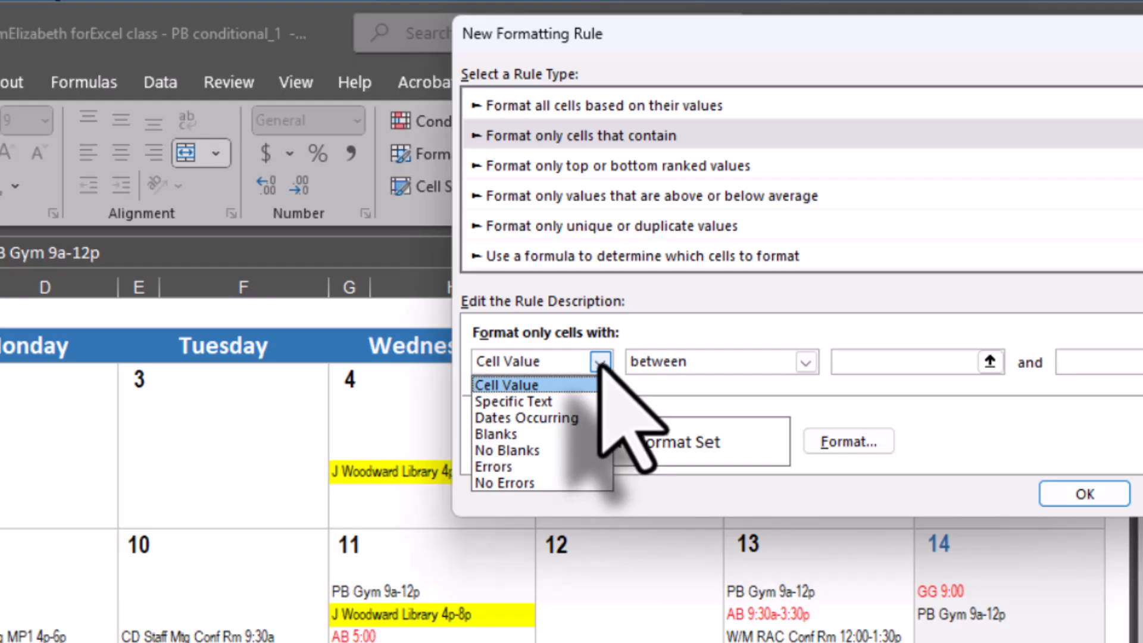
{"action": "left_click", "coordinate": [552, 402]}
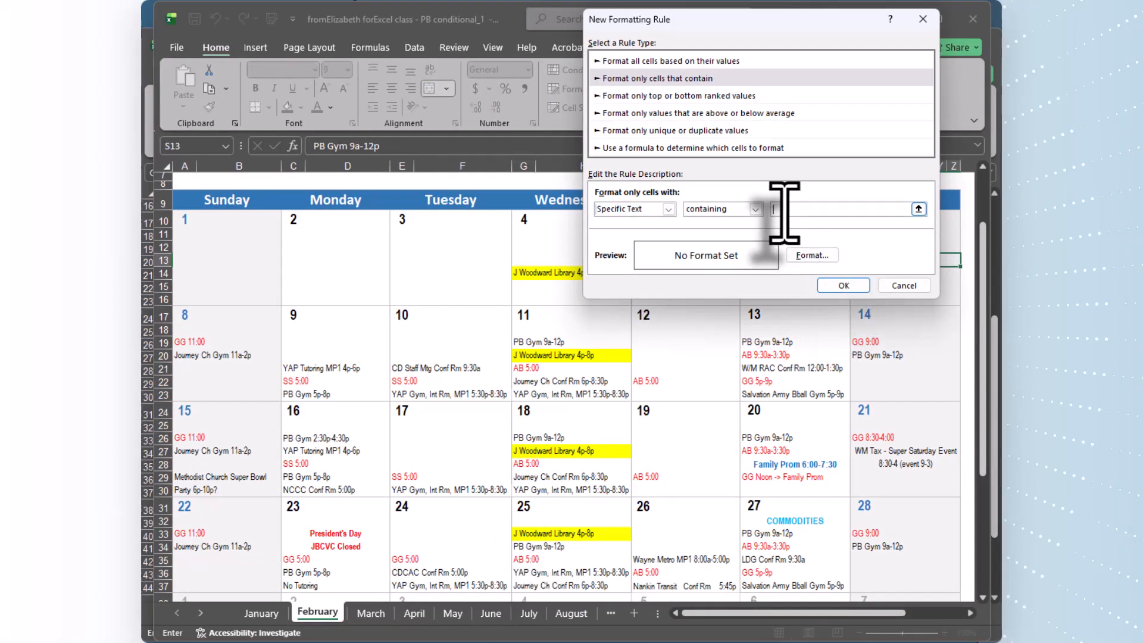
{"action": "type", "text": "B"}
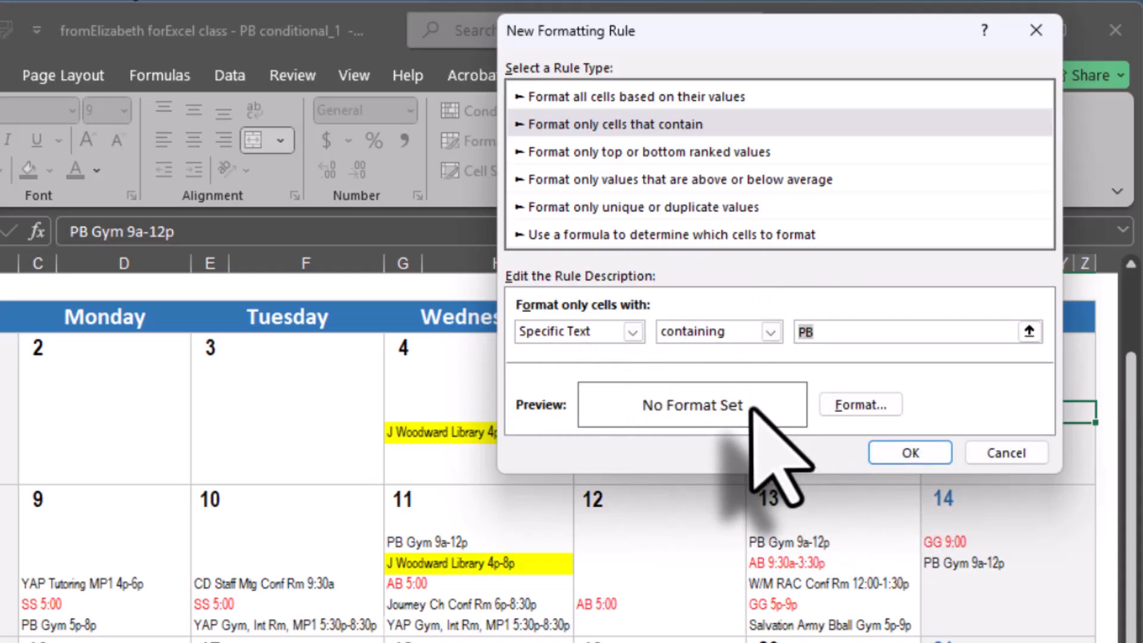
Set the PB rule's background fill to the standard dark blue
{"action": "left_click", "coordinate": [857, 405]}
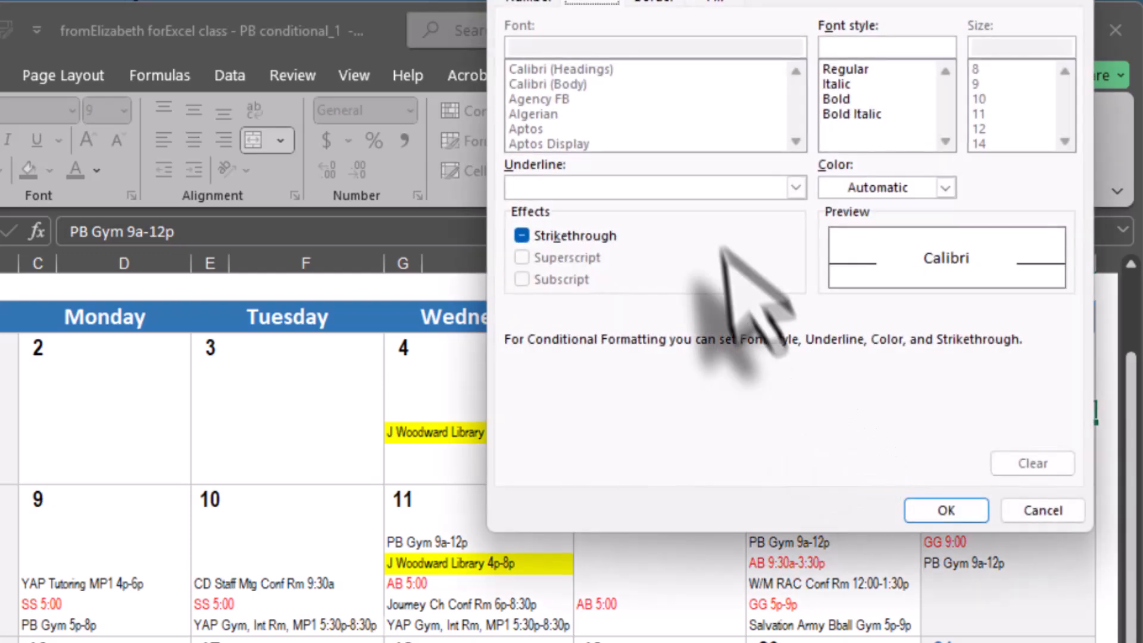
{"action": "left_click_drag", "start_coordinate": [645, 1], "coordinate": [648, 98]}
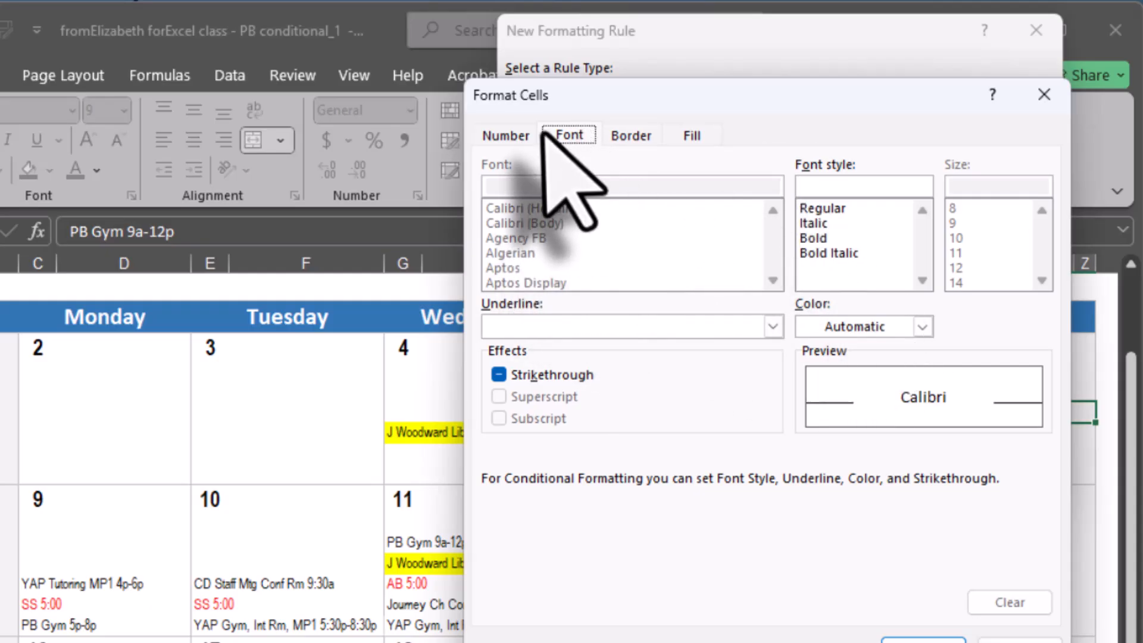
{"action": "left_click", "coordinate": [697, 135]}
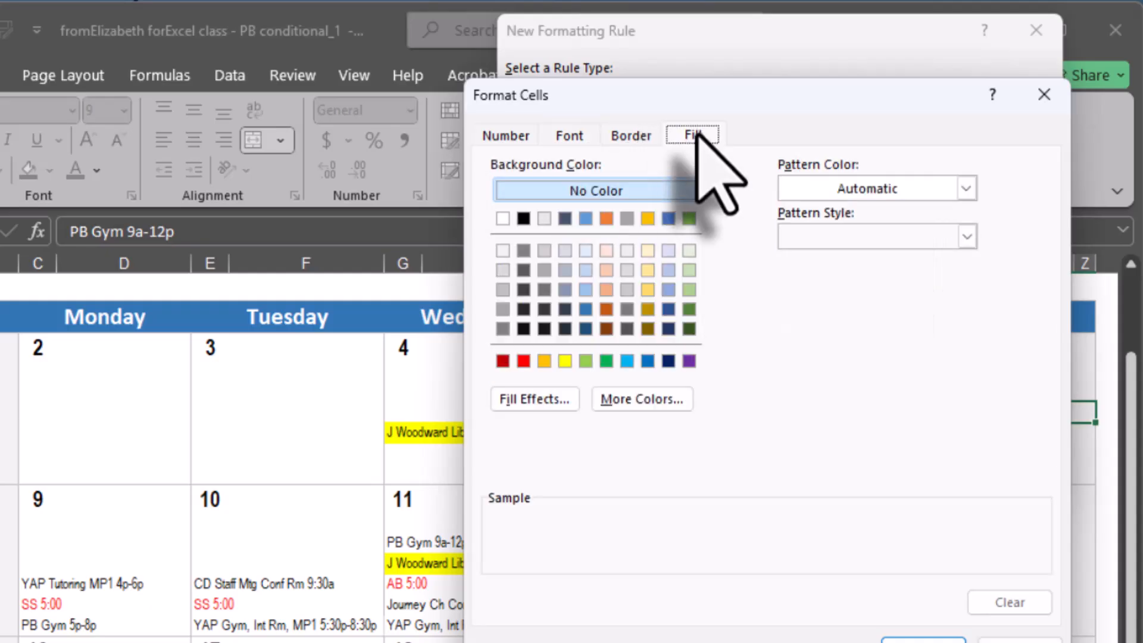
{"action": "left_click", "coordinate": [564, 362]}
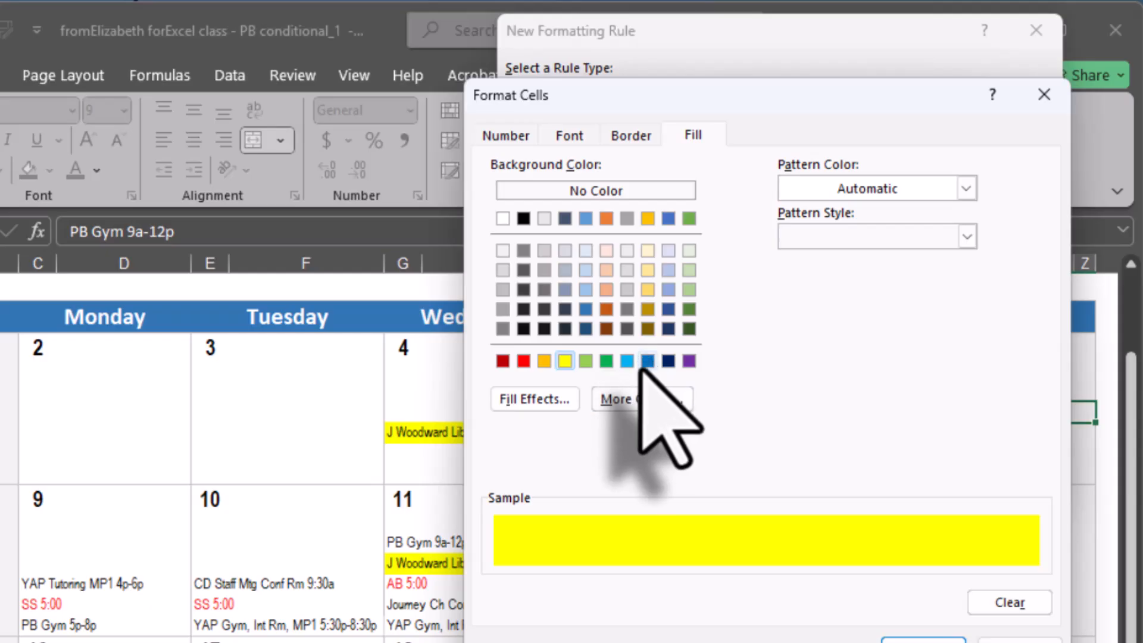
{"action": "left_click", "coordinate": [582, 331]}
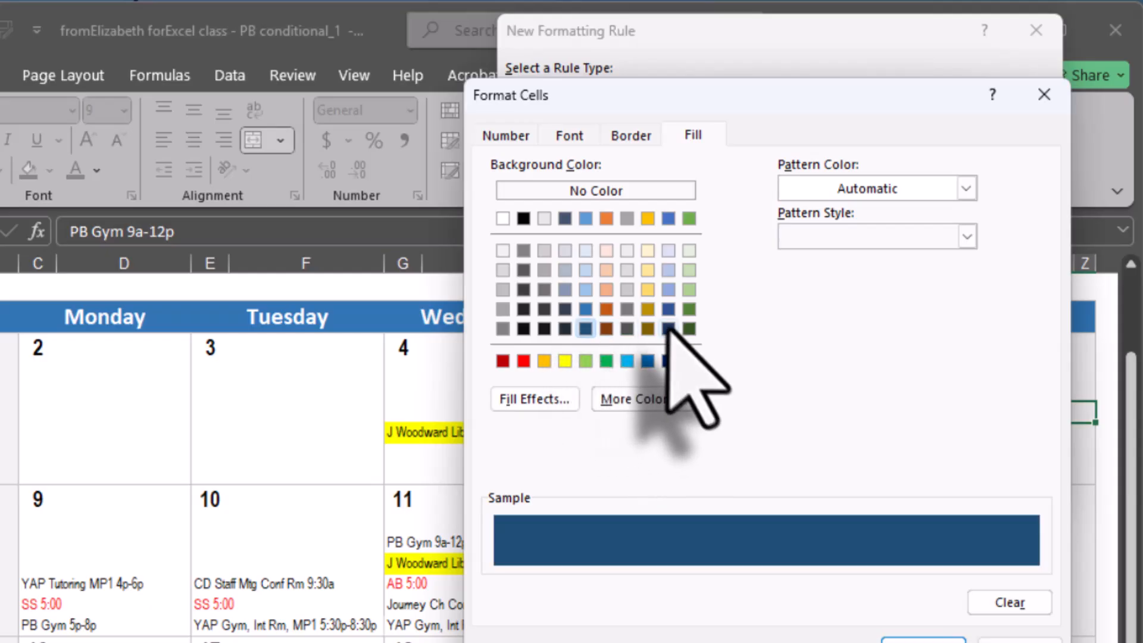
{"action": "left_click", "coordinate": [668, 328]}
{"action": "left_click", "coordinate": [668, 361]}
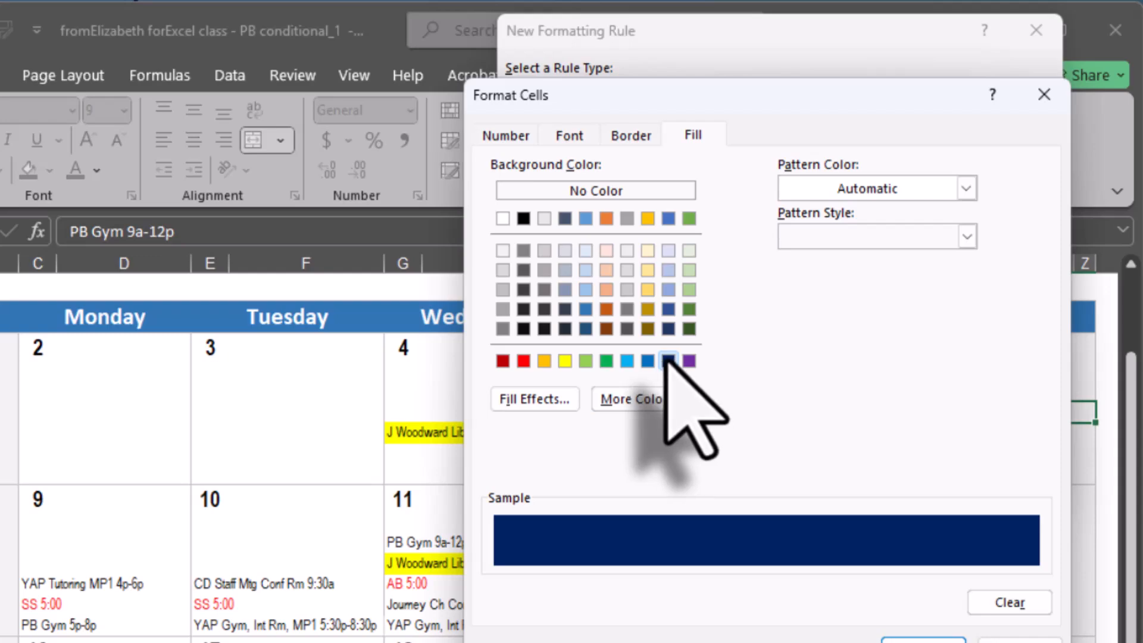
Set the PB rule's font color to standard yellow with strikethrough off, and create the rule
{"action": "left_click", "coordinate": [559, 142]}
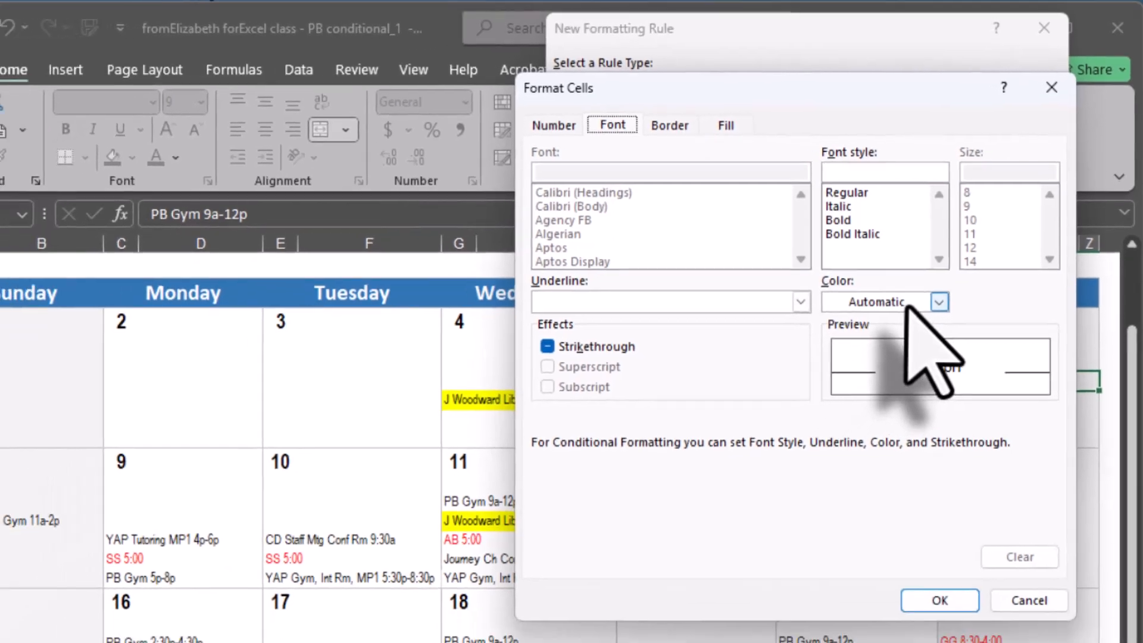
{"action": "left_click", "coordinate": [922, 326]}
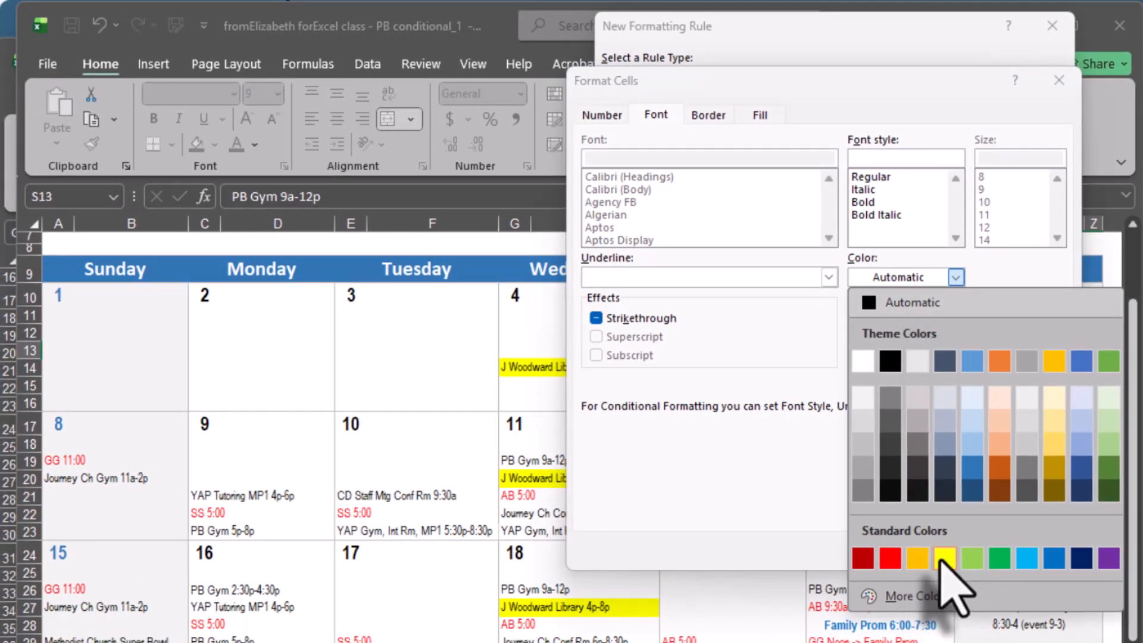
{"action": "left_click", "coordinate": [944, 558]}
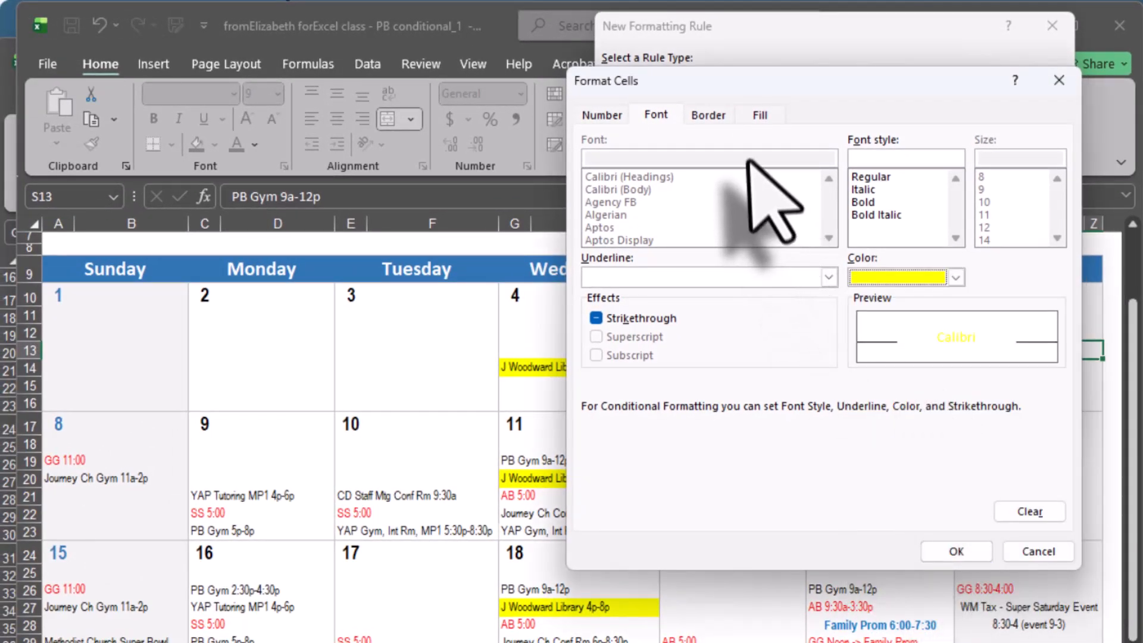
{"action": "left_click", "coordinate": [759, 115]}
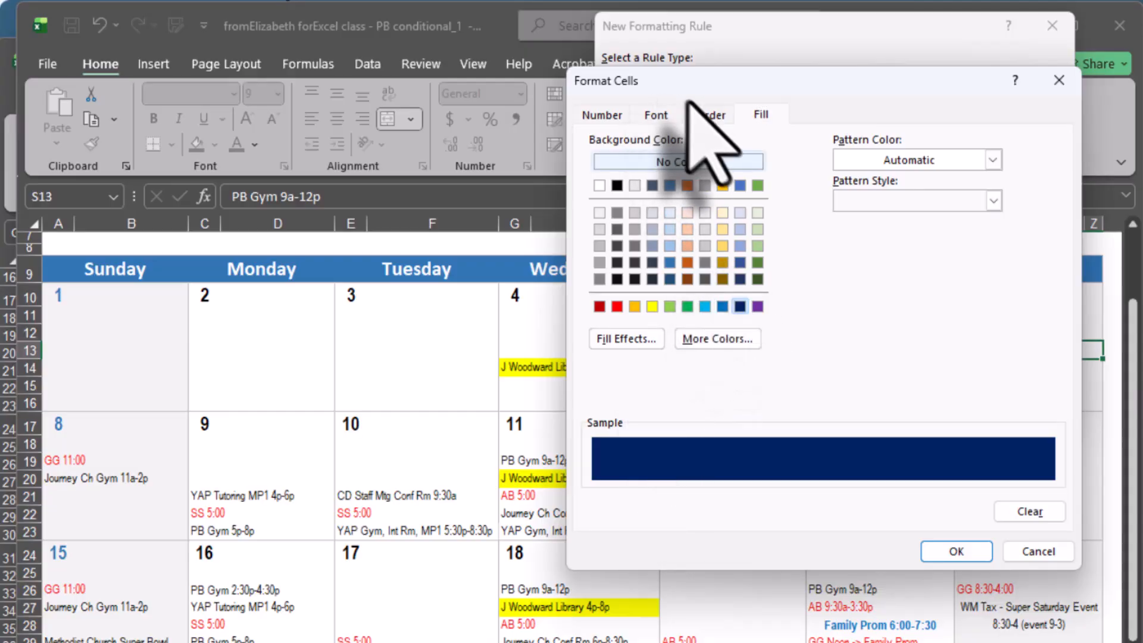
{"action": "left_click", "coordinate": [755, 114]}
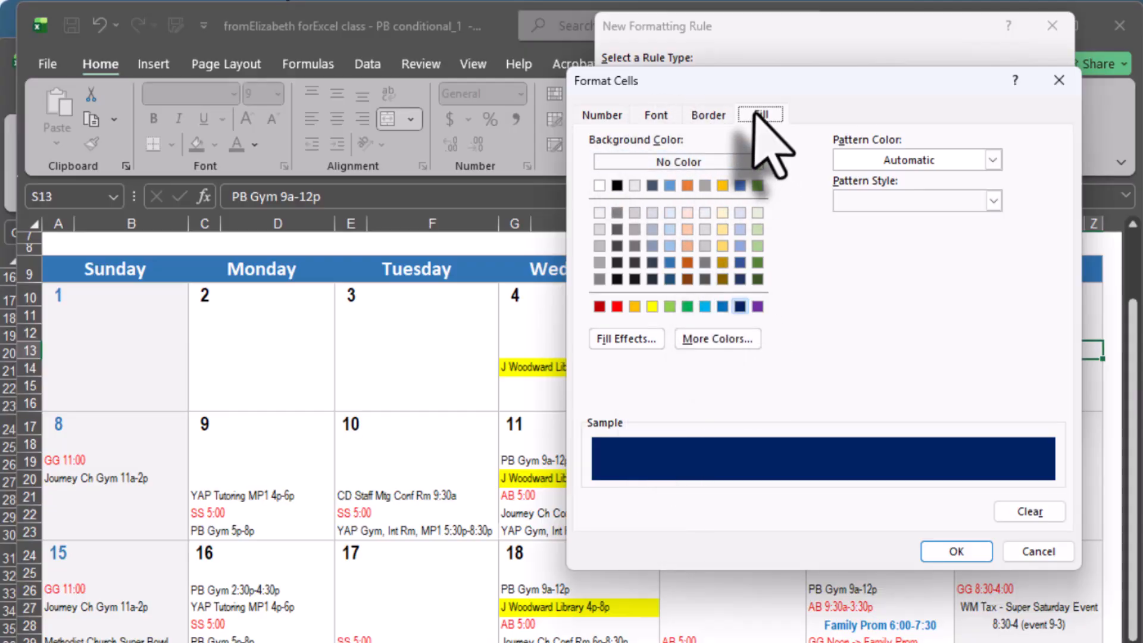
{"action": "left_click", "coordinate": [658, 115]}
{"action": "left_click", "coordinate": [610, 319]}
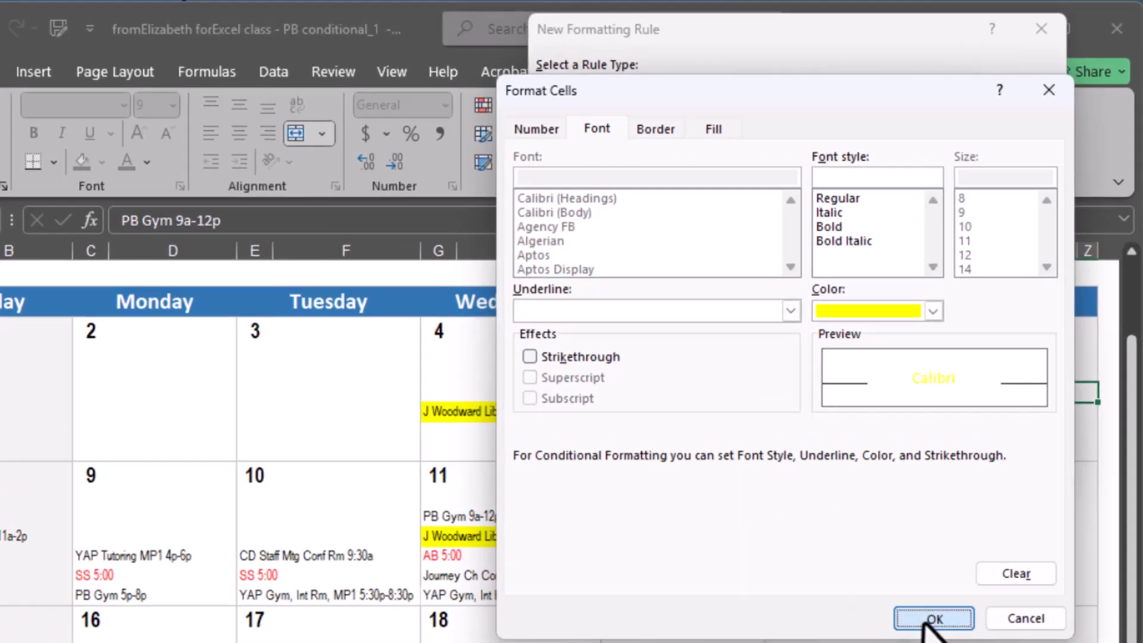
{"action": "left_click", "coordinate": [956, 551]}
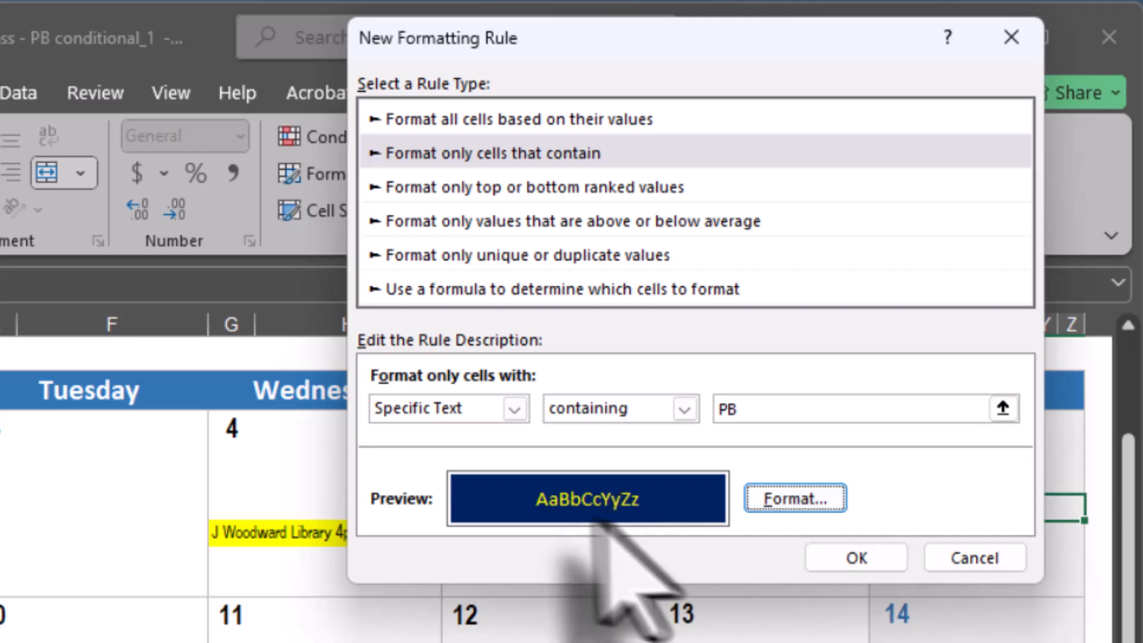
{"action": "left_click", "coordinate": [857, 558]}
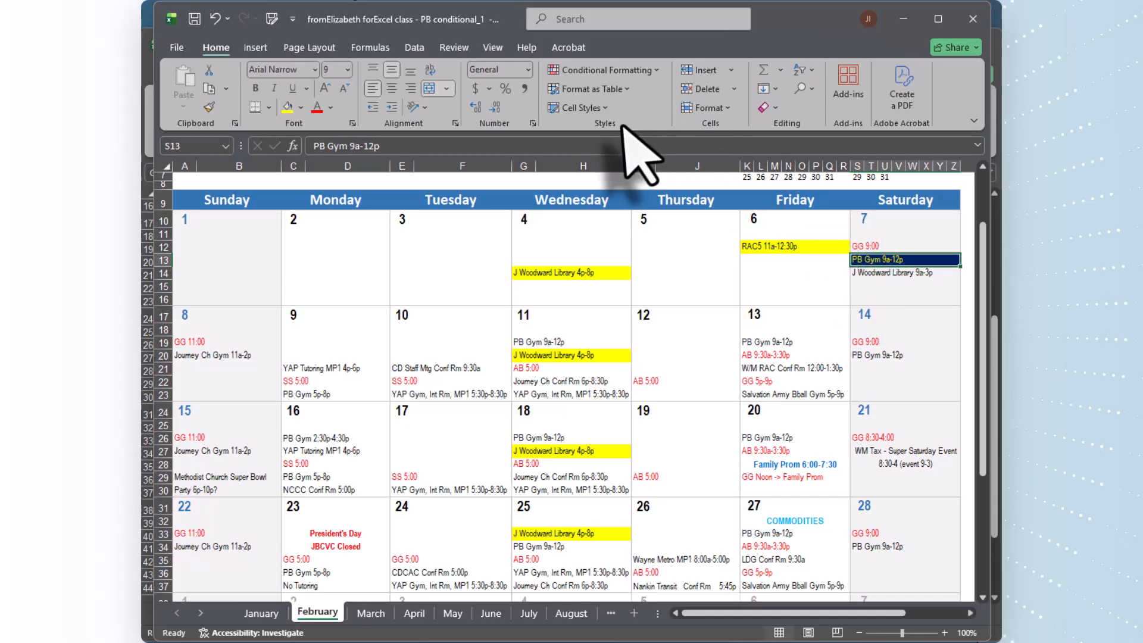
Open the conditional formatting rules manager for the current selection and select the rule for cells containing PB
{"action": "left_click", "coordinate": [656, 70]}
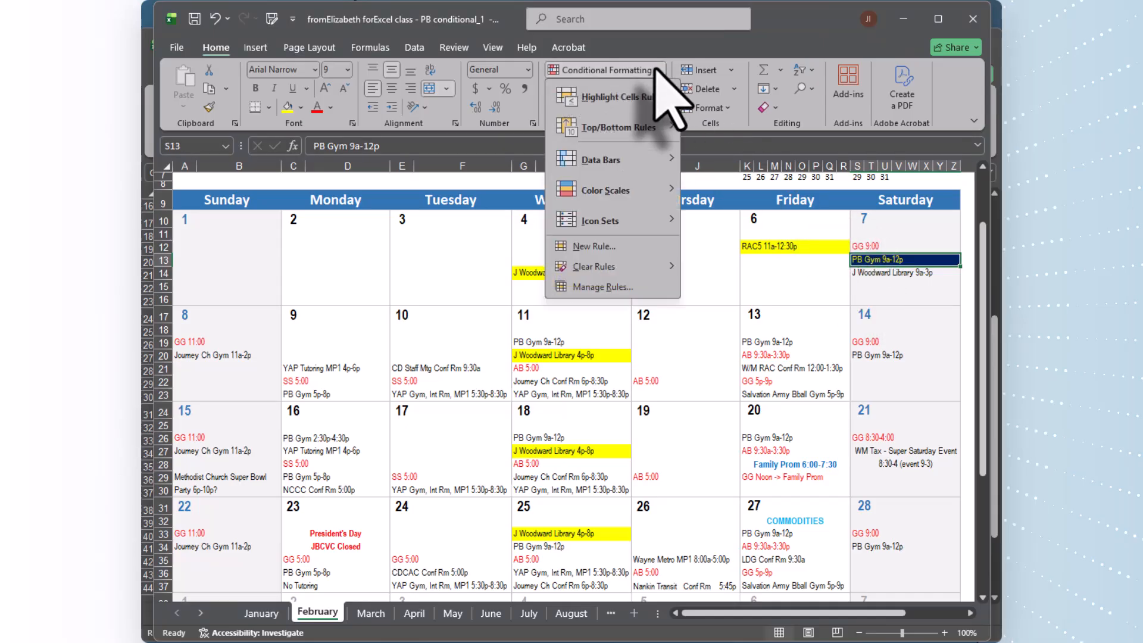
{"action": "left_click", "coordinate": [645, 288]}
{"action": "left_click", "coordinate": [623, 137]}
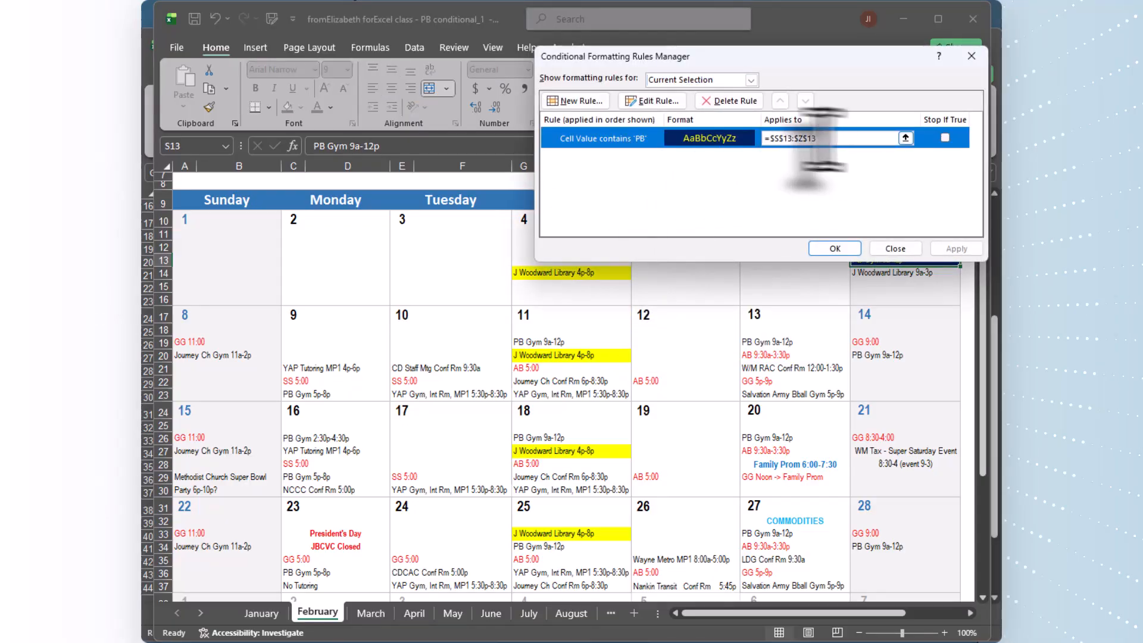
Change the range the PB rule applies to so it covers =A10:Z52, apply it and close the rules manager
{"action": "left_click", "coordinate": [768, 138]}
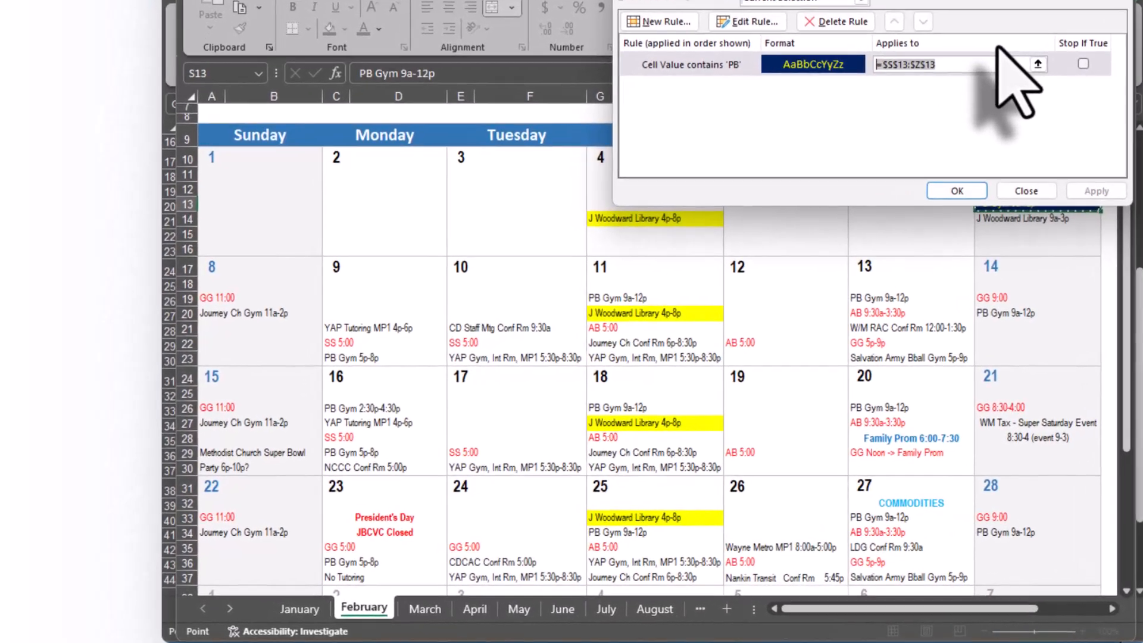
{"action": "type", "text": "=a10:"}
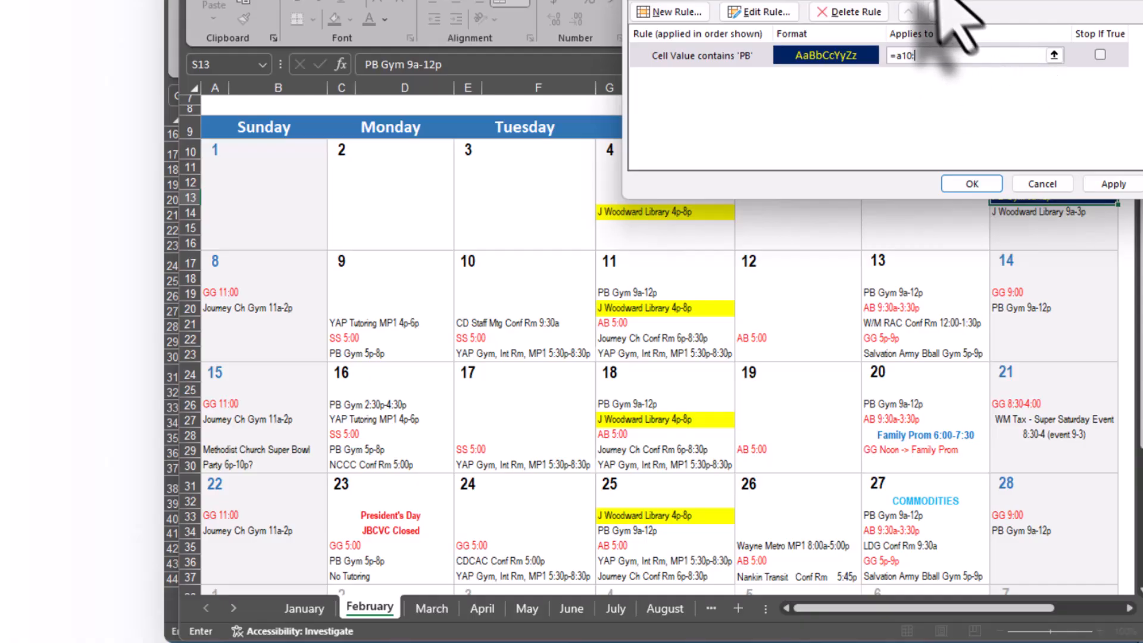
{"action": "left_click_drag", "start_coordinate": [895, 0], "coordinate": [885, 216]}
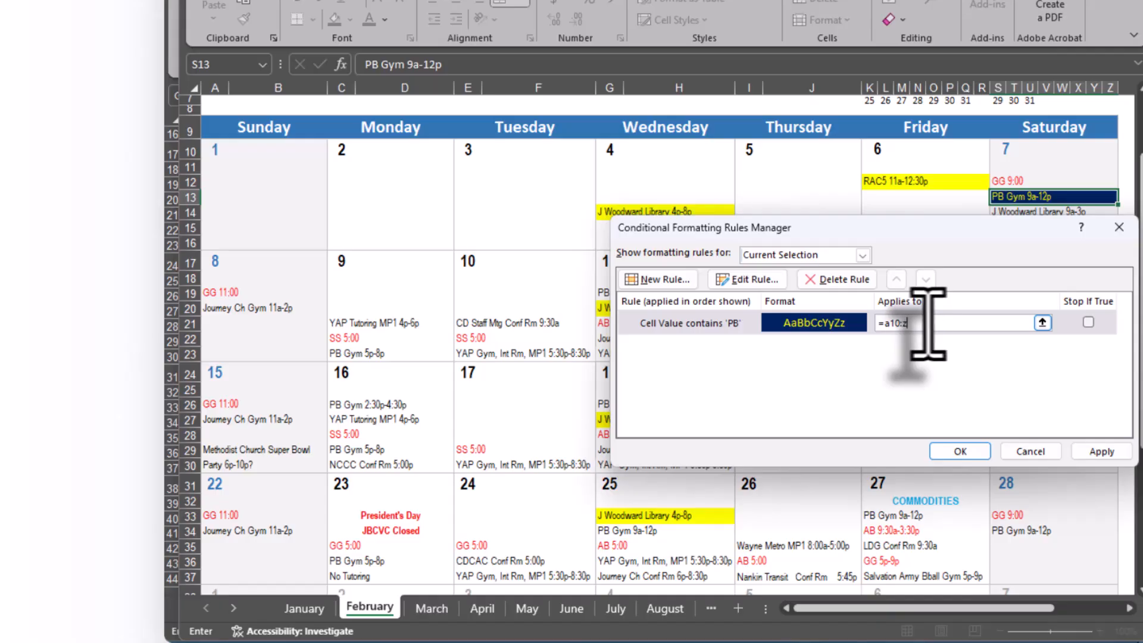
{"action": "scroll", "coordinate": [256, 538], "scroll_direction": "down", "scroll_amount": 2}
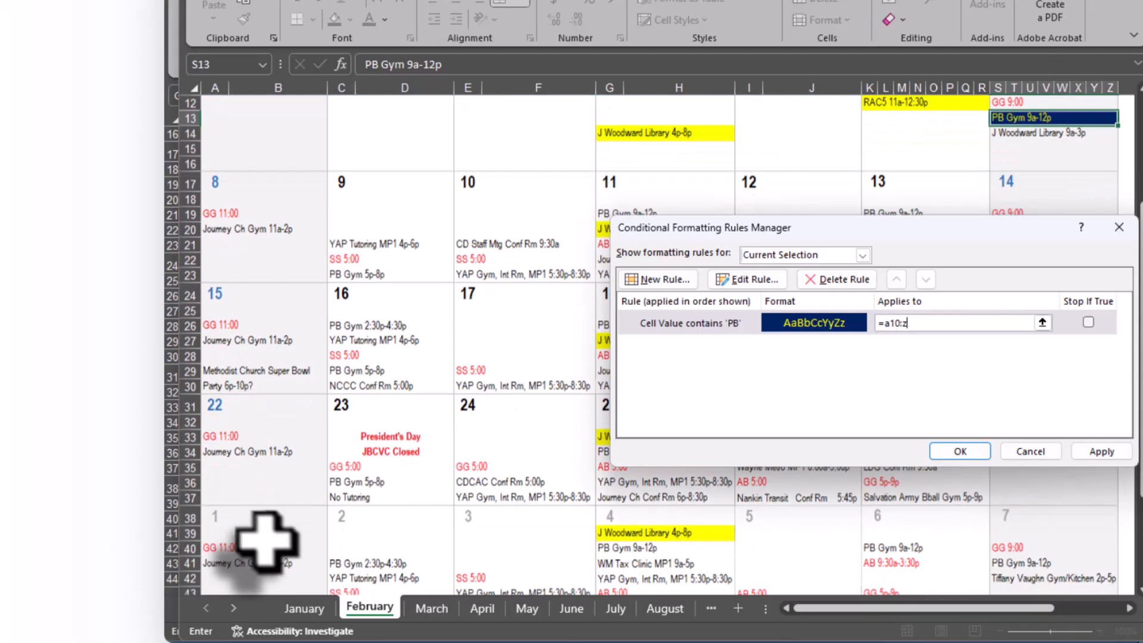
{"action": "scroll", "coordinate": [264, 539], "scroll_direction": "down", "scroll_amount": 1}
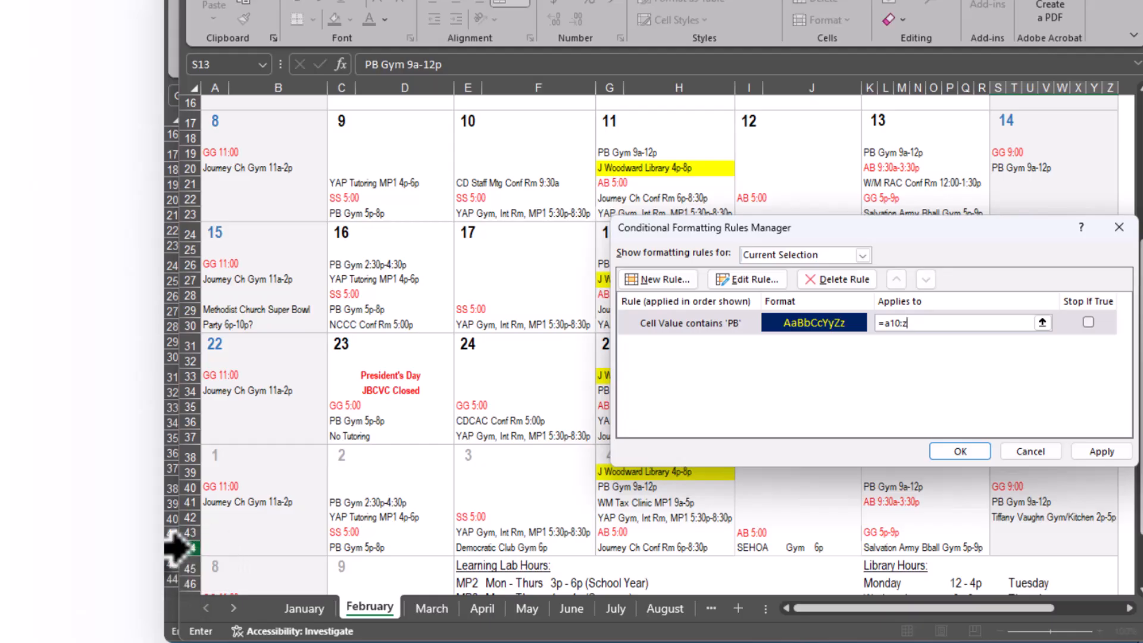
{"action": "scroll", "coordinate": [177, 546], "scroll_direction": "down", "scroll_amount": 2}
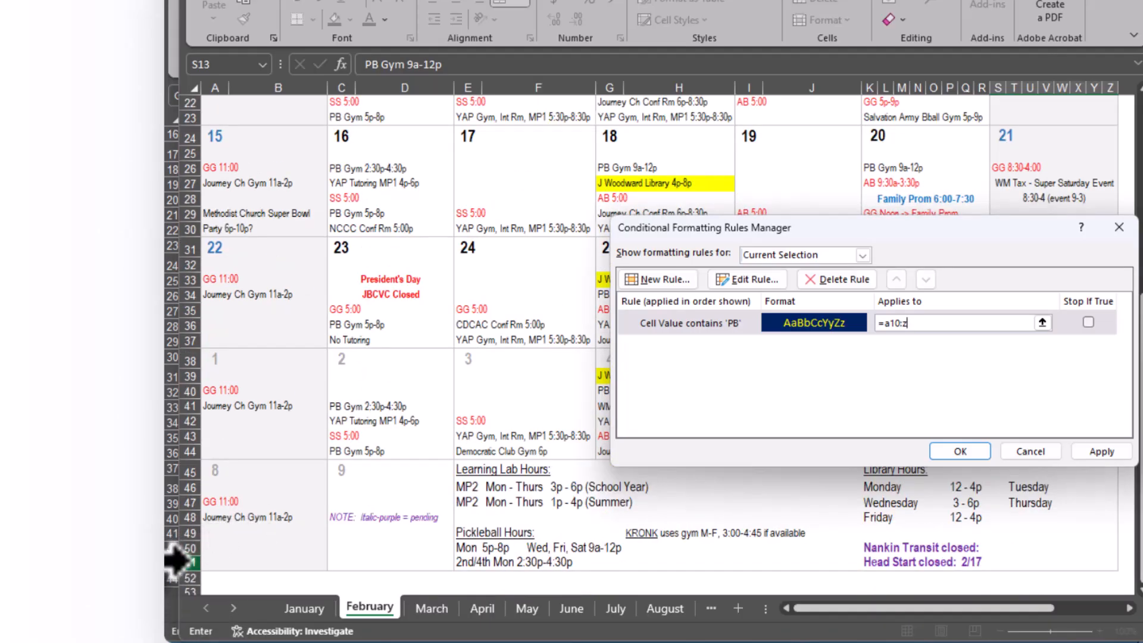
{"action": "scroll", "coordinate": [178, 553], "scroll_direction": "down", "scroll_amount": 1}
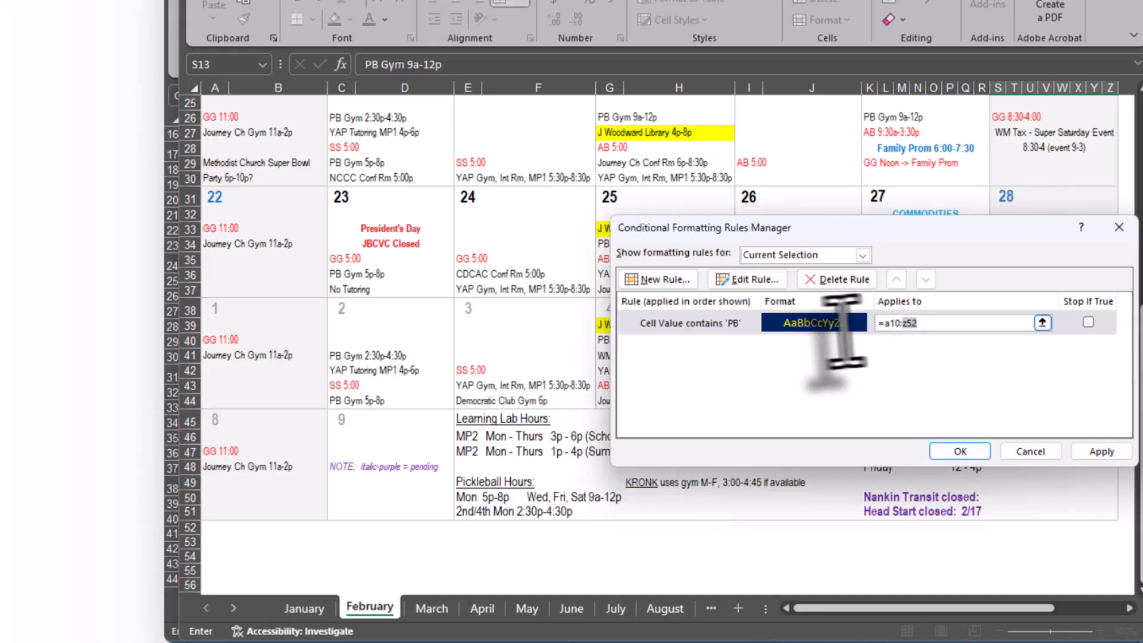
{"action": "left_click_drag", "start_coordinate": [878, 325], "coordinate": [1046, 332]}
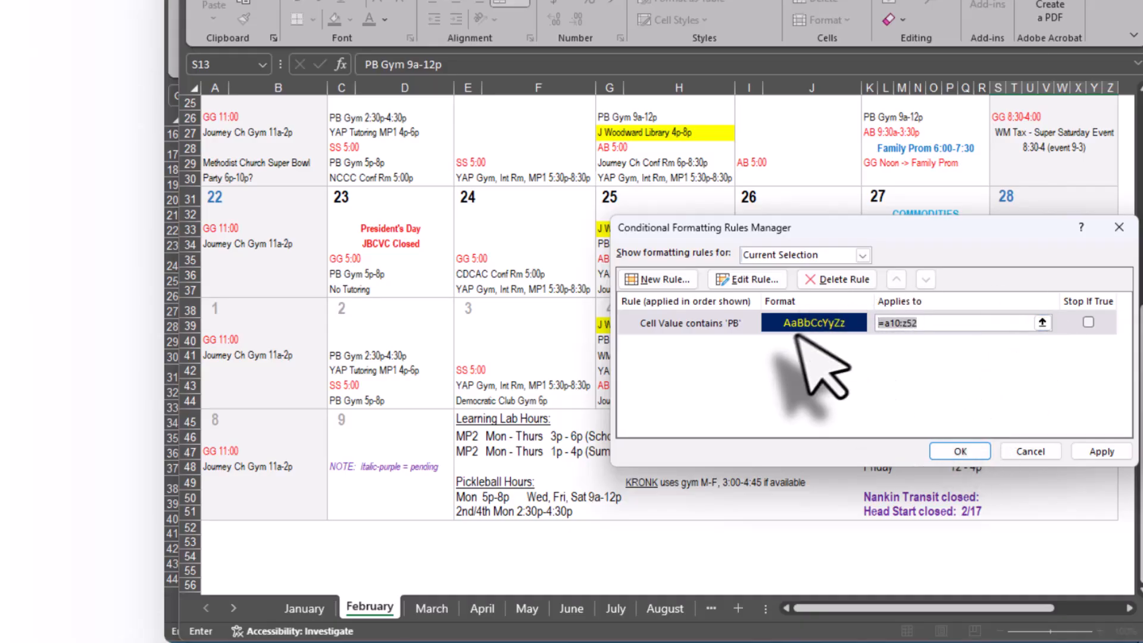
{"action": "left_click", "coordinate": [1107, 451]}
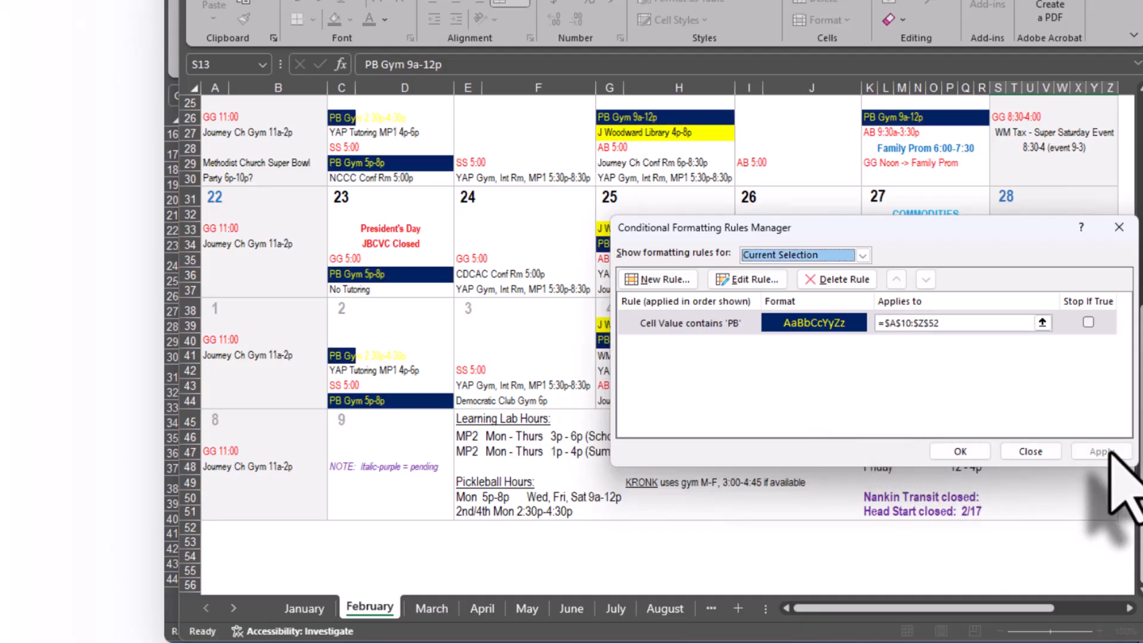
{"action": "left_click", "coordinate": [961, 452]}
Merge cells C26:D26 holding the PB Gym 2:30p-4:30p entry on Monday the 16th and left-align the text
{"action": "scroll", "coordinate": [887, 351], "scroll_direction": "up", "scroll_amount": 3}
{"action": "scroll", "coordinate": [875, 357], "scroll_direction": "up", "scroll_amount": 3}
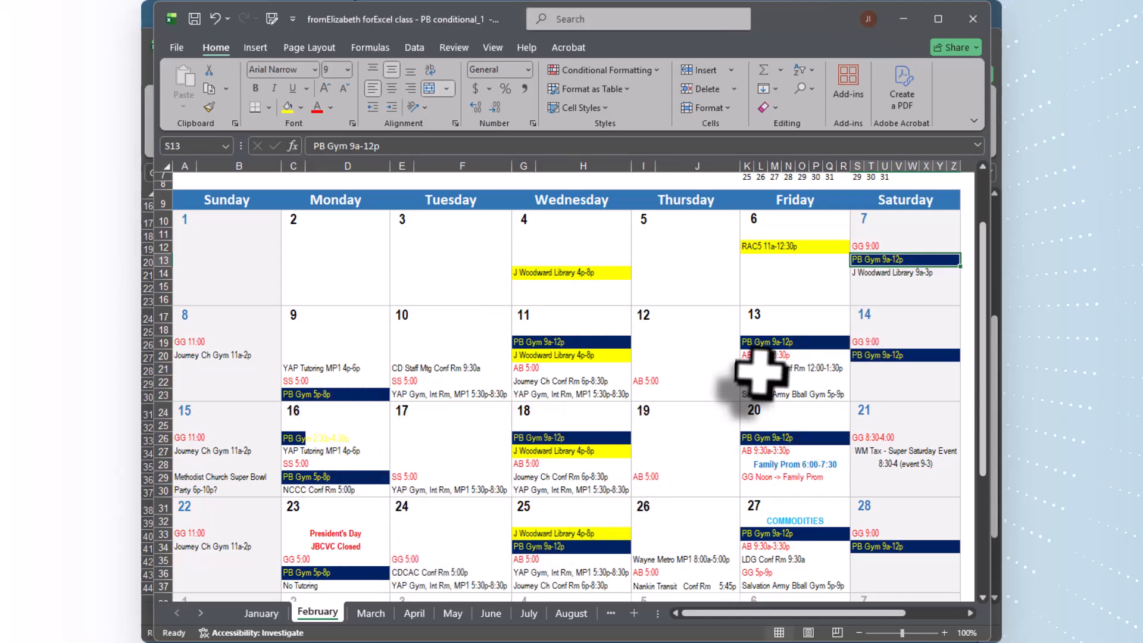
{"action": "scroll", "coordinate": [443, 351], "scroll_direction": "down", "scroll_amount": 1}
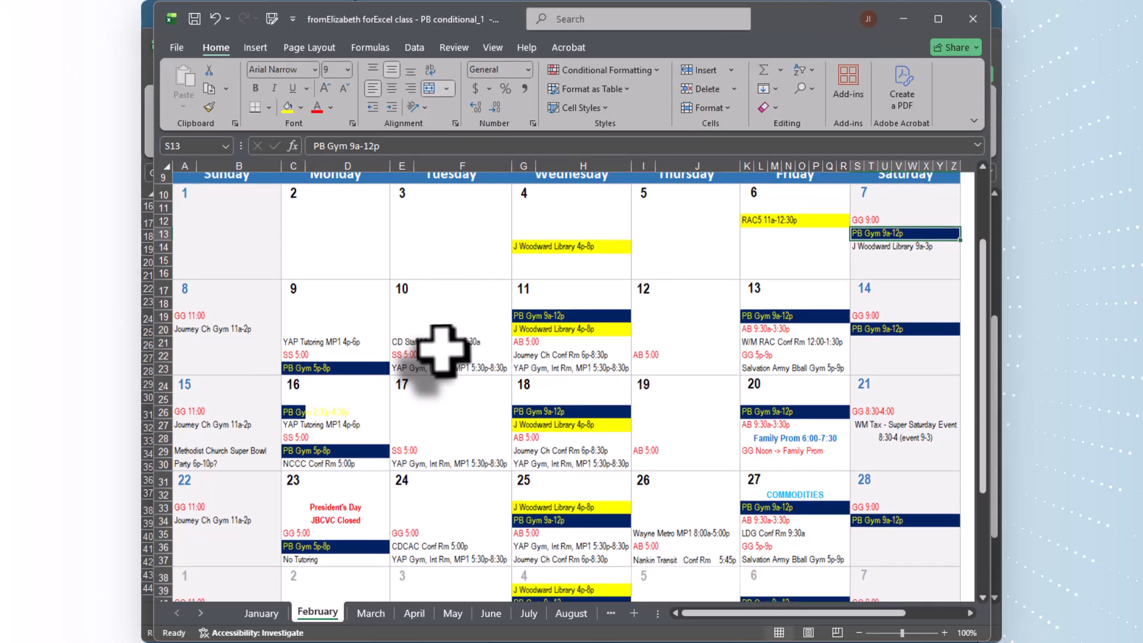
{"action": "scroll", "coordinate": [443, 351], "scroll_direction": "down", "scroll_amount": 2}
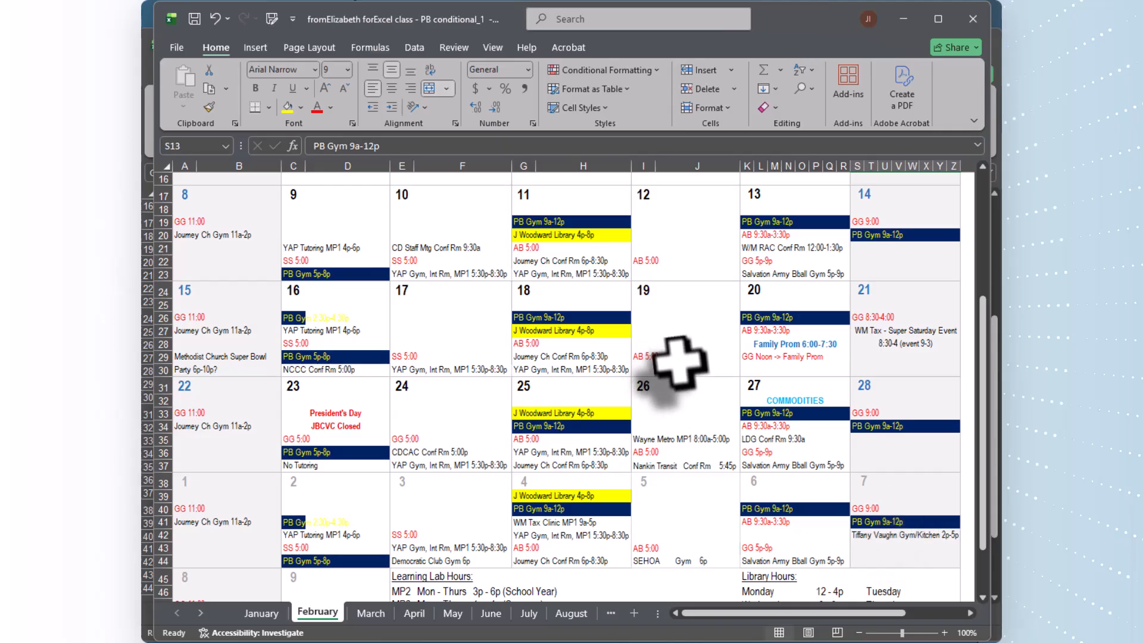
{"action": "scroll", "coordinate": [667, 375], "scroll_direction": "down", "scroll_amount": 1}
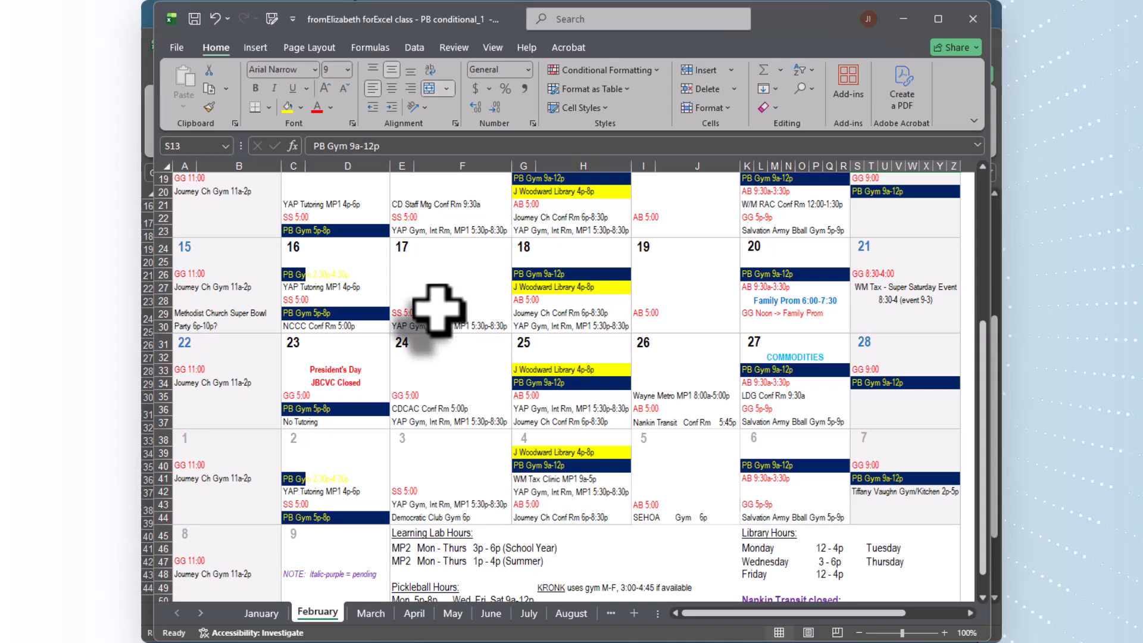
{"action": "left_click_drag", "start_coordinate": [288, 274], "coordinate": [328, 275]}
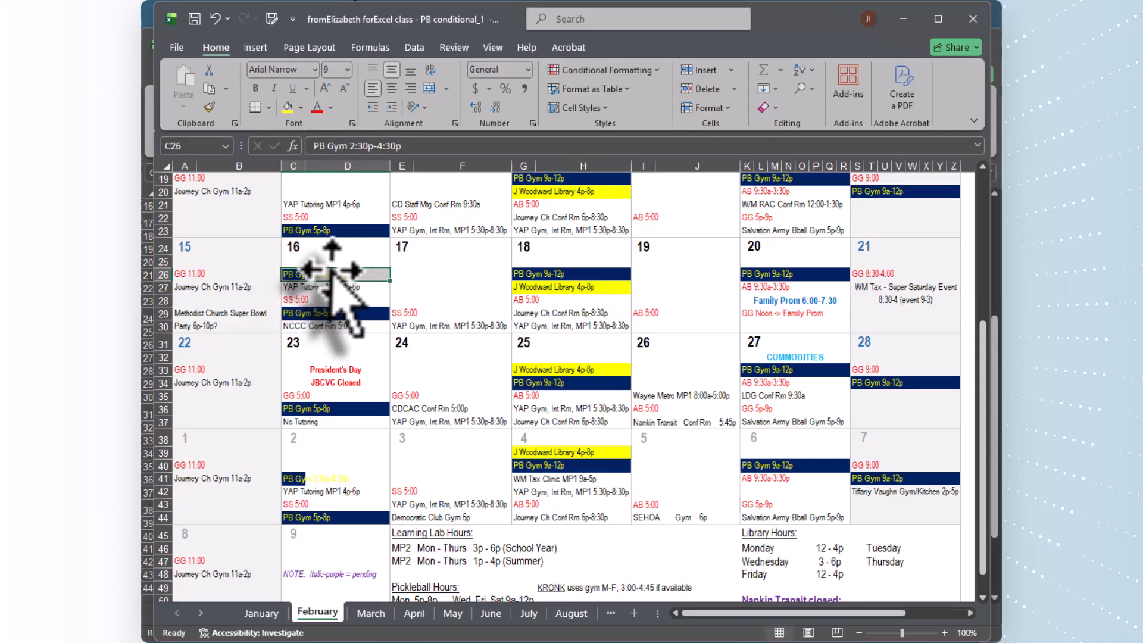
{"action": "left_click", "coordinate": [296, 259]}
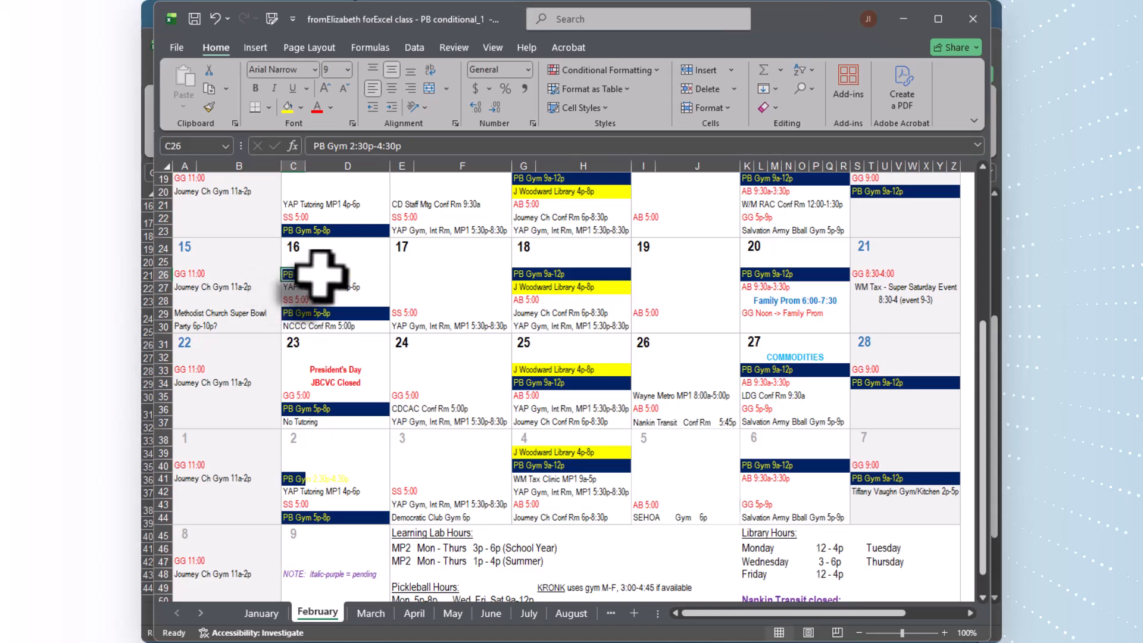
{"action": "left_click_drag", "start_coordinate": [300, 274], "coordinate": [327, 274]}
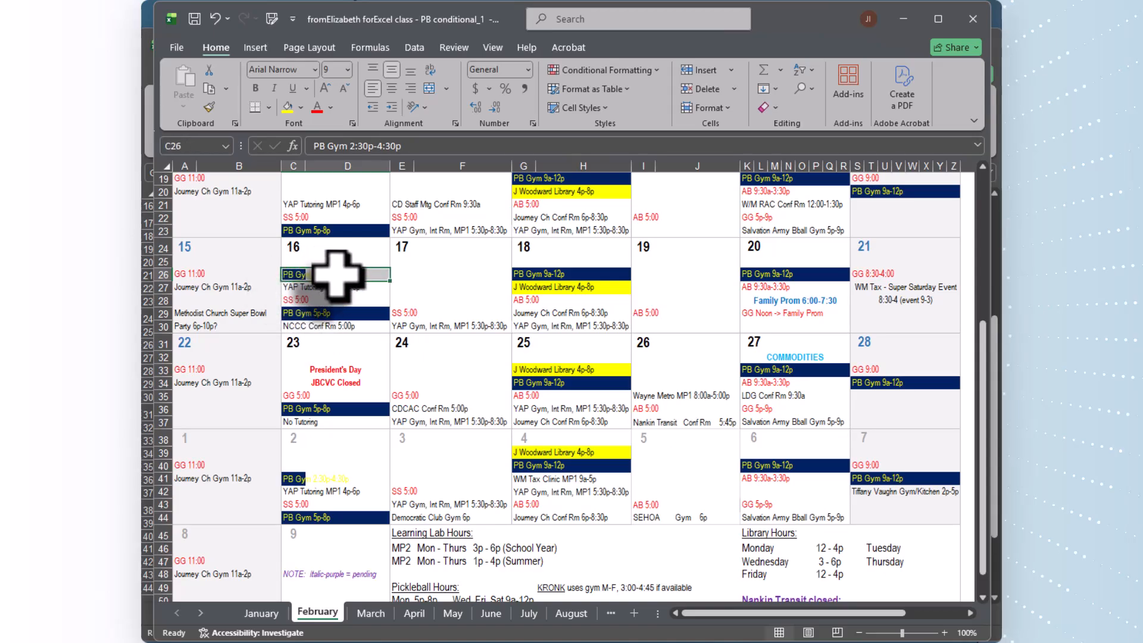
{"action": "right_click", "coordinate": [336, 273]}
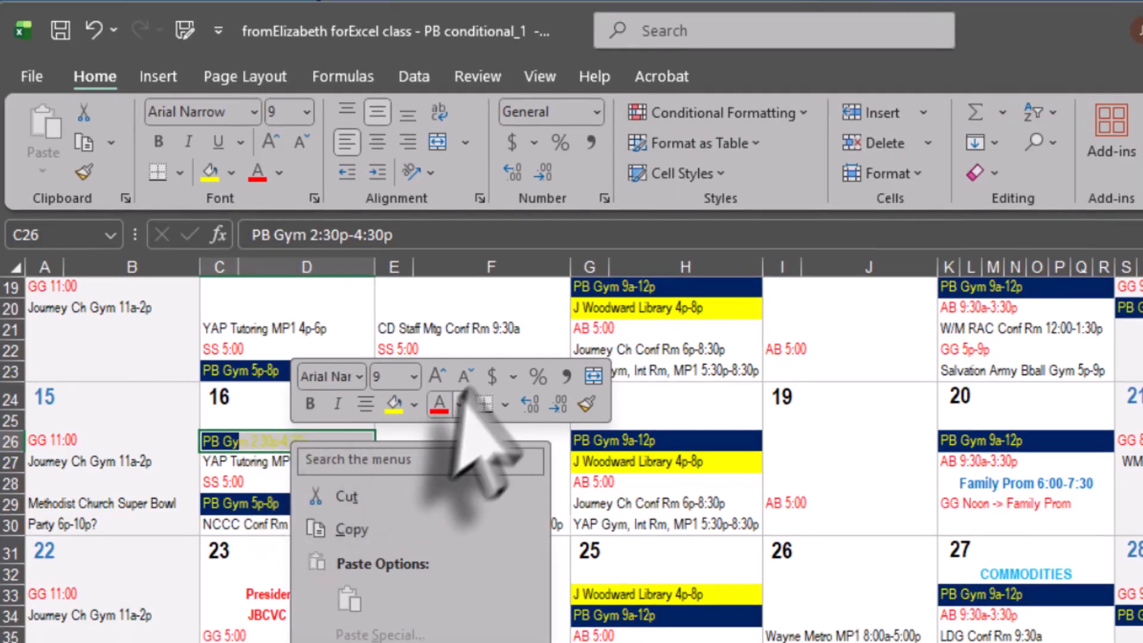
{"action": "left_click", "coordinate": [593, 375]}
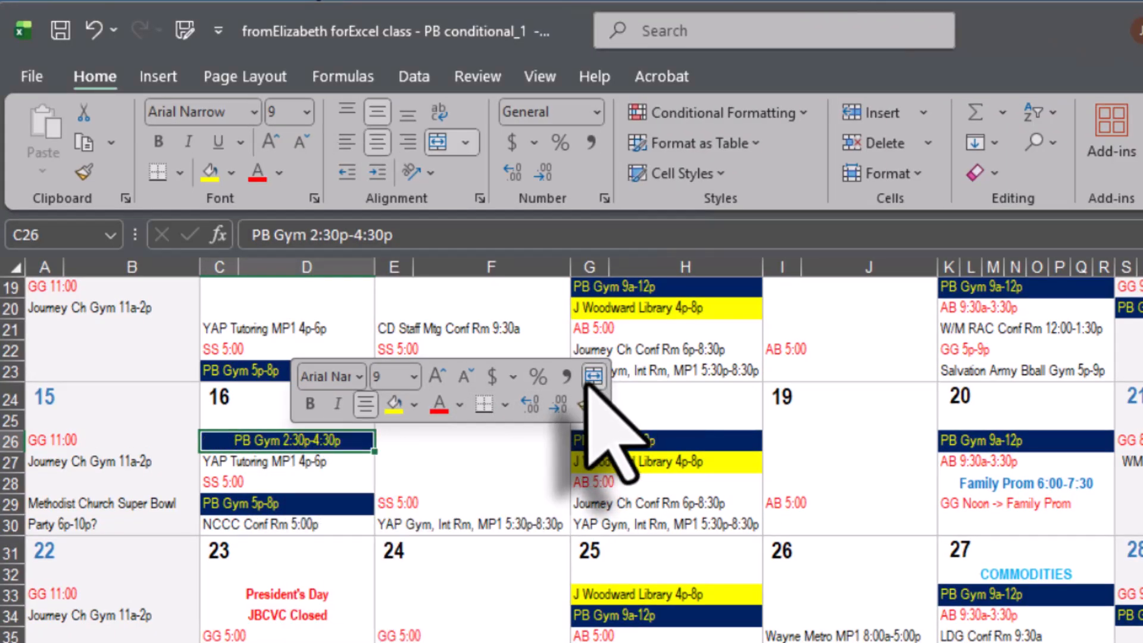
{"action": "left_click", "coordinate": [346, 143]}
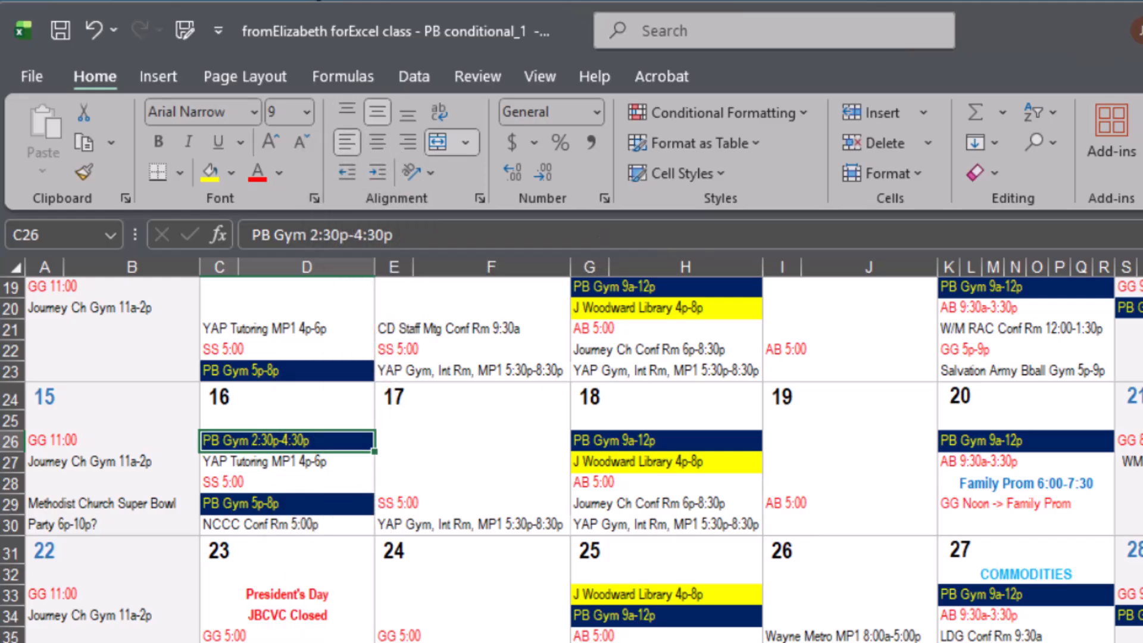
Merge cells C41:D41 holding the PB Gym 2:30p-4:30p entry without centering the text
{"action": "left_click", "coordinate": [219, 642]}
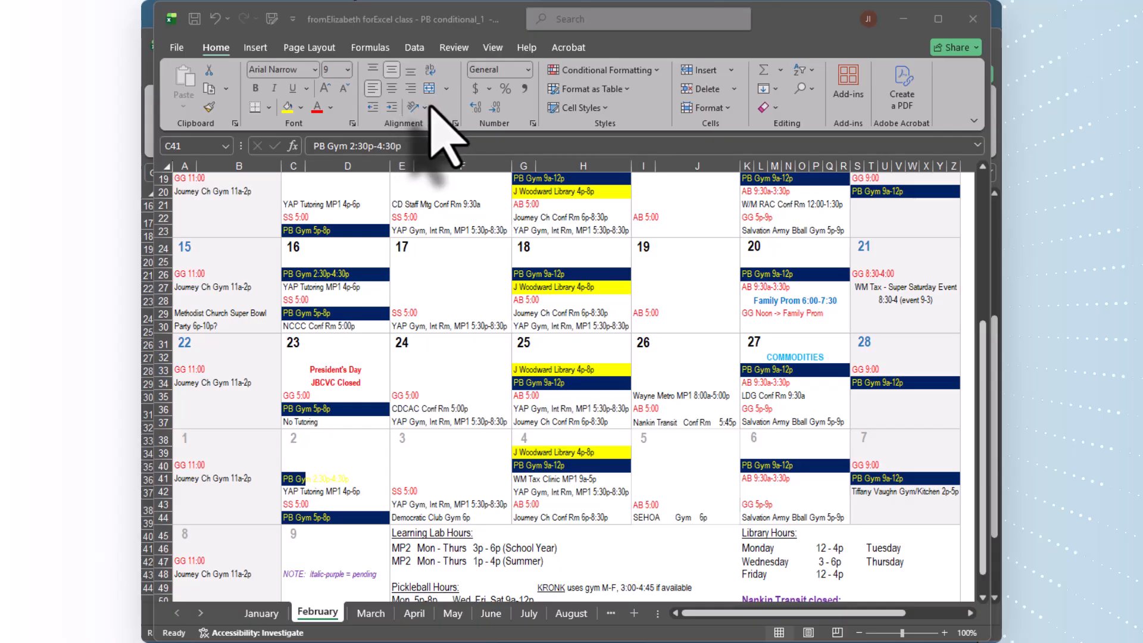
{"action": "left_click", "coordinate": [447, 88]}
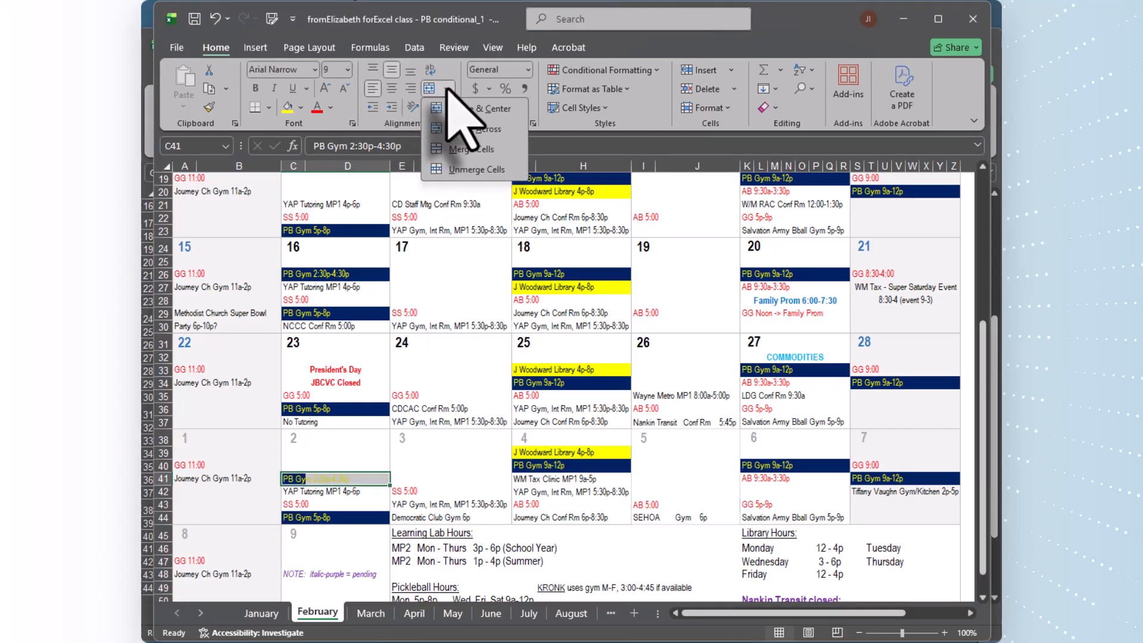
{"action": "left_click", "coordinate": [487, 149]}
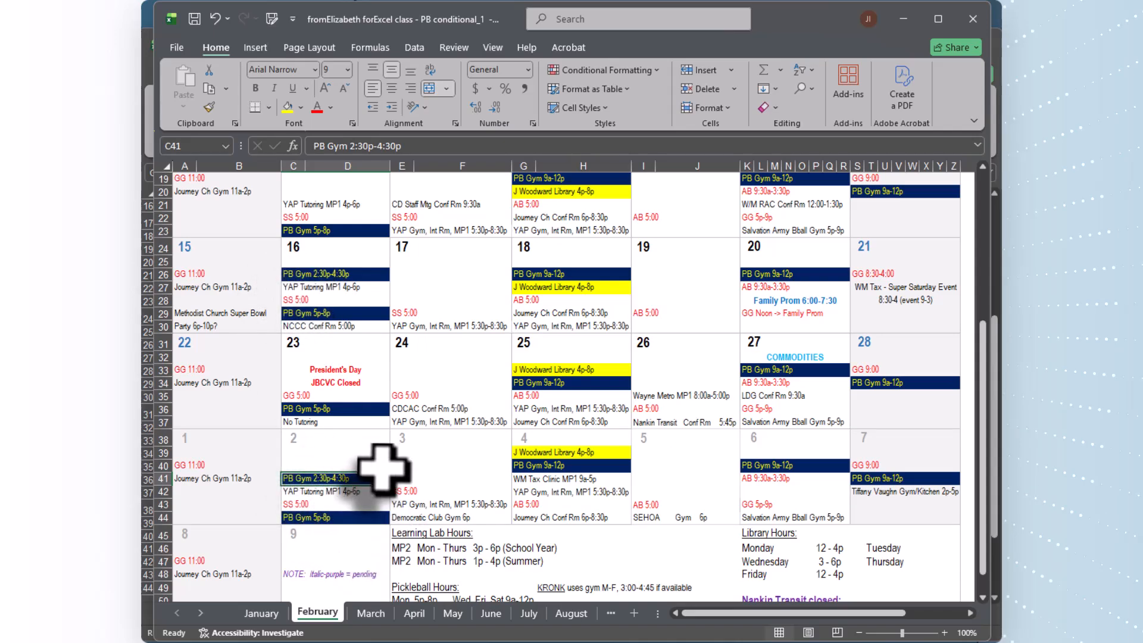
Review the ranges the PB rule applies to in the conditional formatting rules manager, and close it without changes
{"action": "scroll", "coordinate": [378, 467], "scroll_direction": "up", "scroll_amount": 6}
{"action": "scroll", "coordinate": [647, 373], "scroll_direction": "down", "scroll_amount": 3}
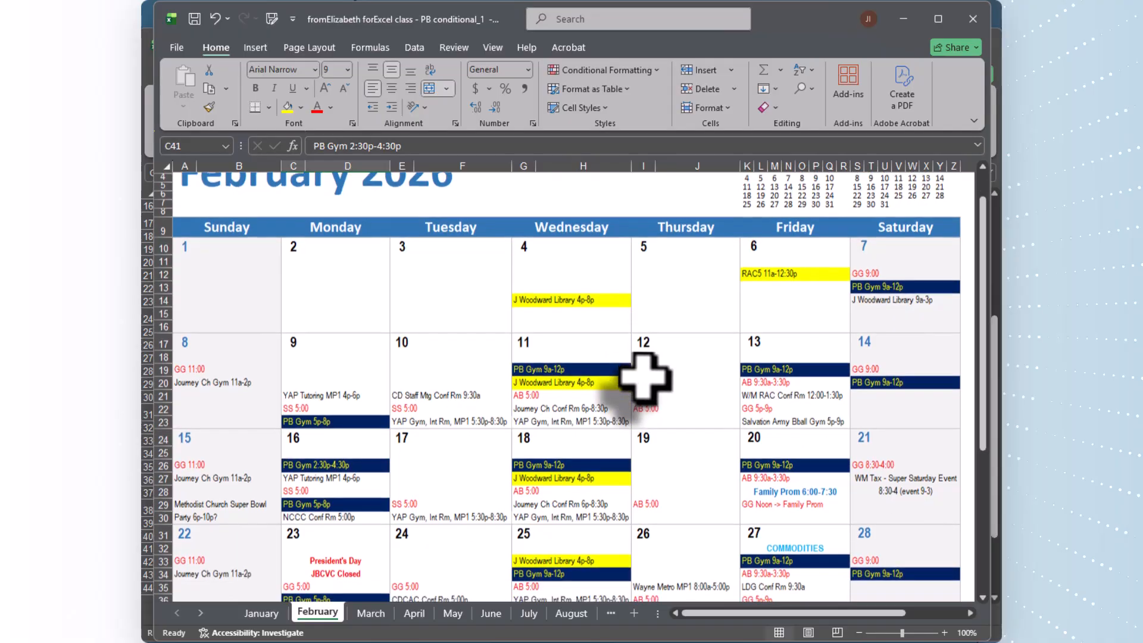
{"action": "scroll", "coordinate": [643, 380], "scroll_direction": "up", "scroll_amount": 1}
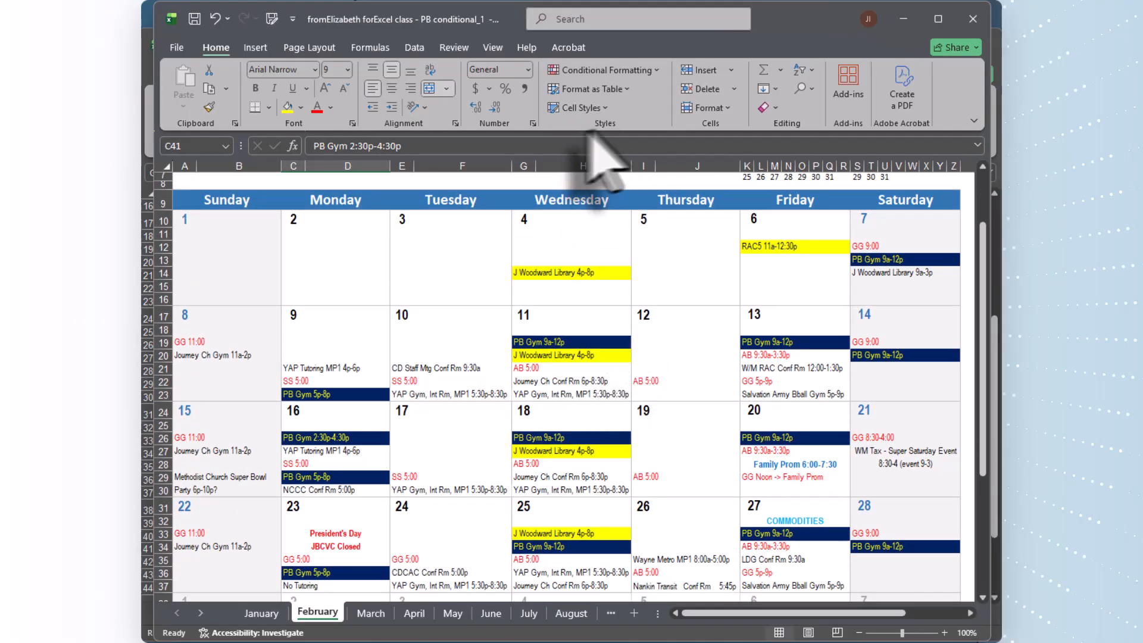
{"action": "left_click", "coordinate": [658, 71]}
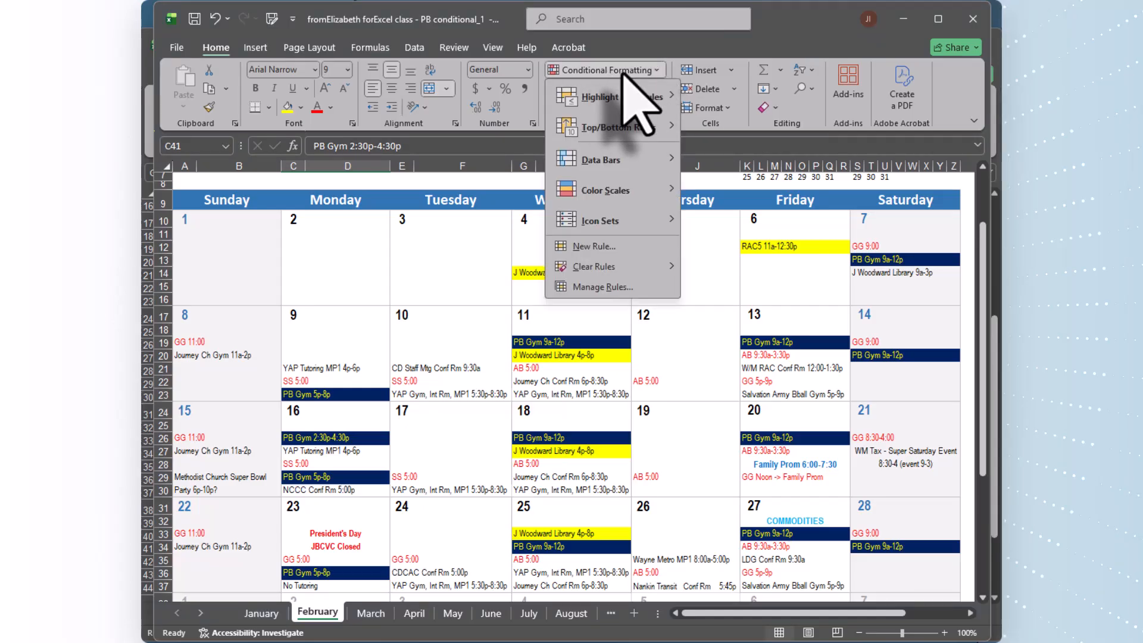
{"action": "left_click", "coordinate": [607, 290]}
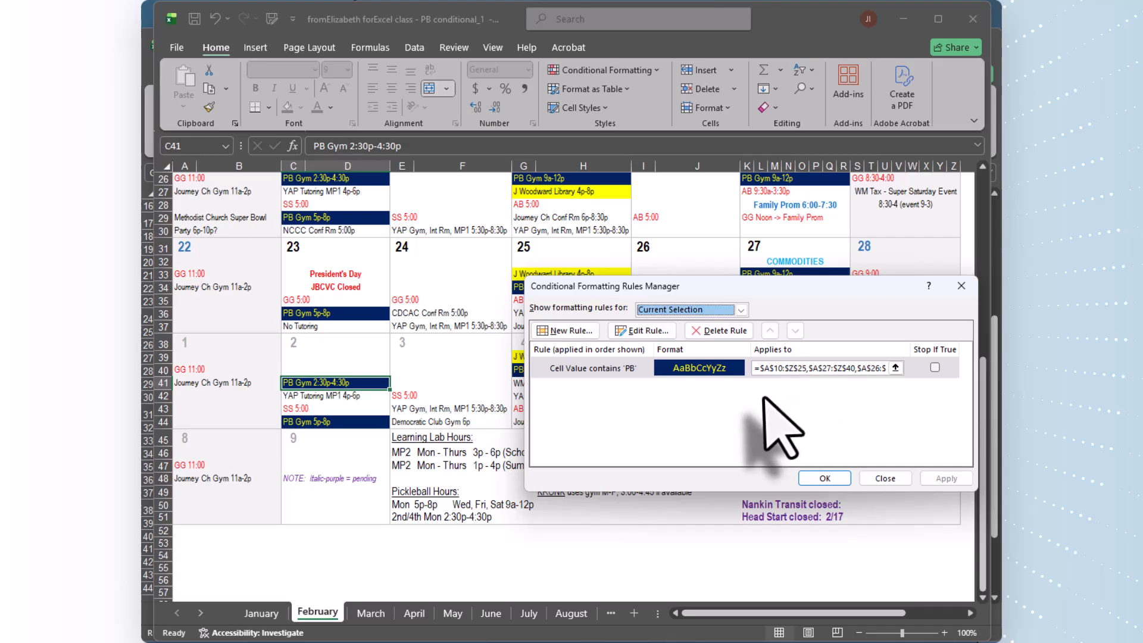
{"action": "left_click", "coordinate": [885, 479]}
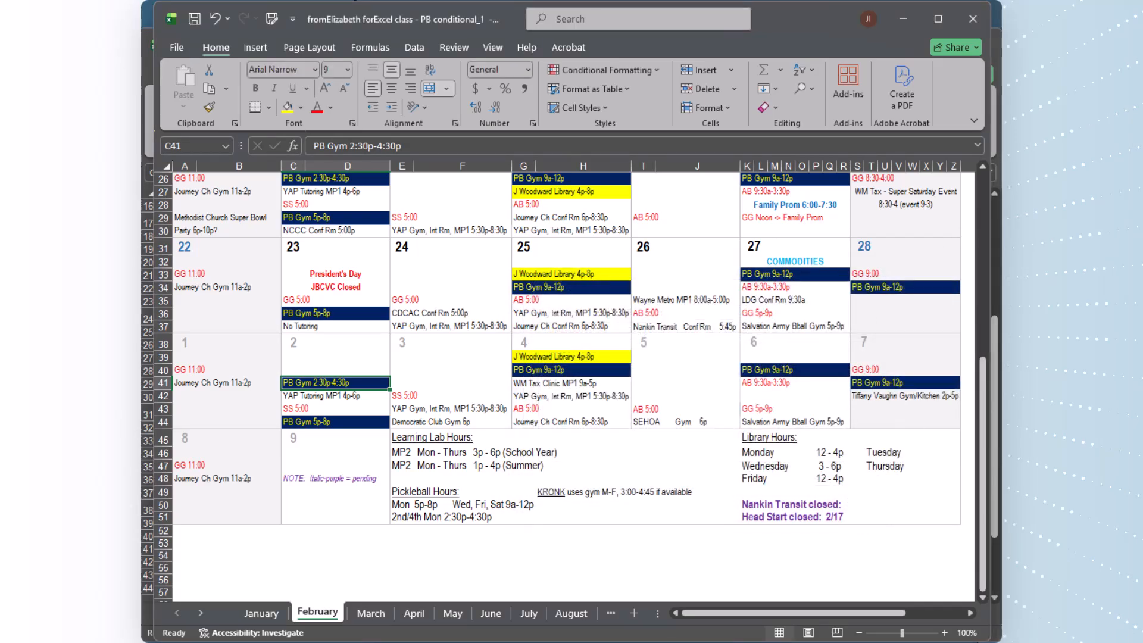
Select the PB Gym 9a-12p entry on Saturday the 14th in cell S20
{"action": "scroll", "coordinate": [836, 264], "scroll_direction": "up", "scroll_amount": 3}
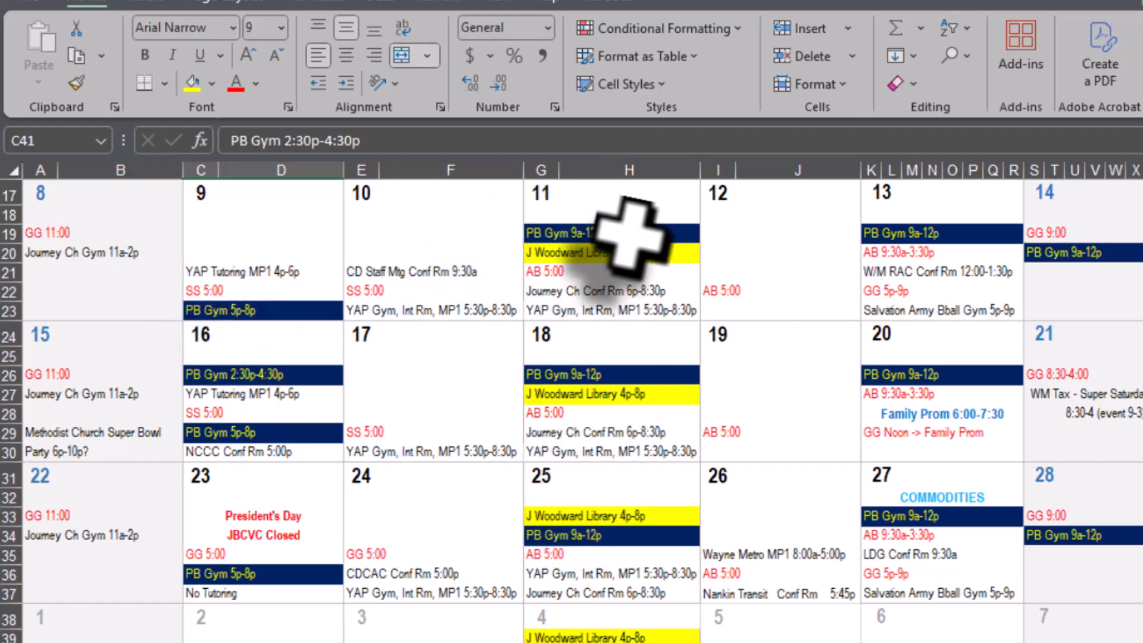
{"action": "left_click", "coordinate": [895, 214]}
{"action": "left_click", "coordinate": [1051, 250]}
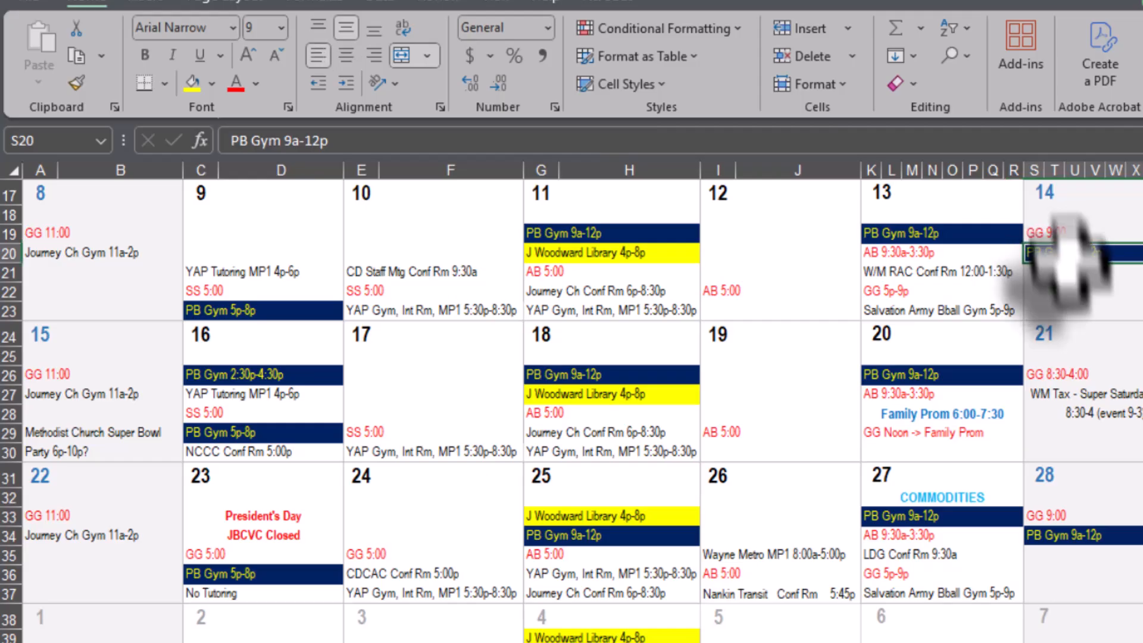